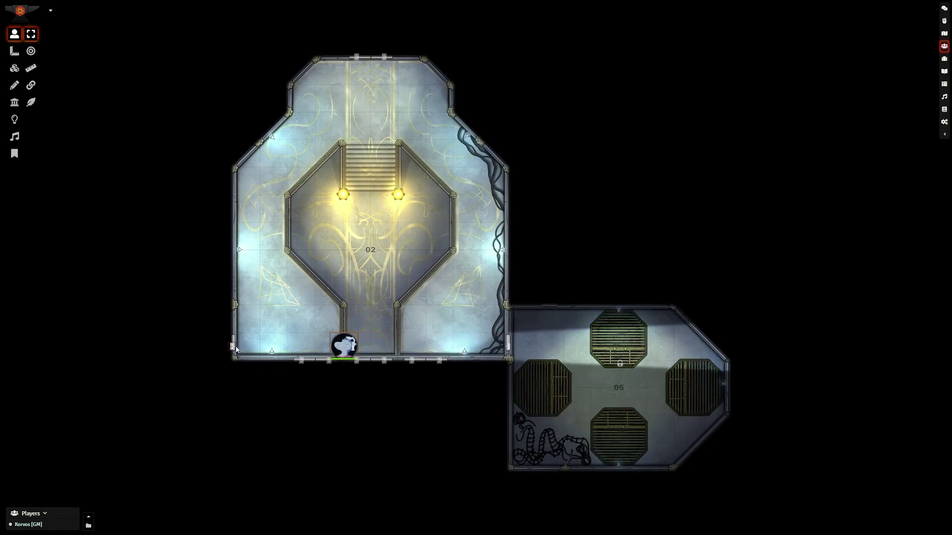
Open the left door of room 02 to reveal room 03
{"action": "left_click", "coordinate": [233, 347]}
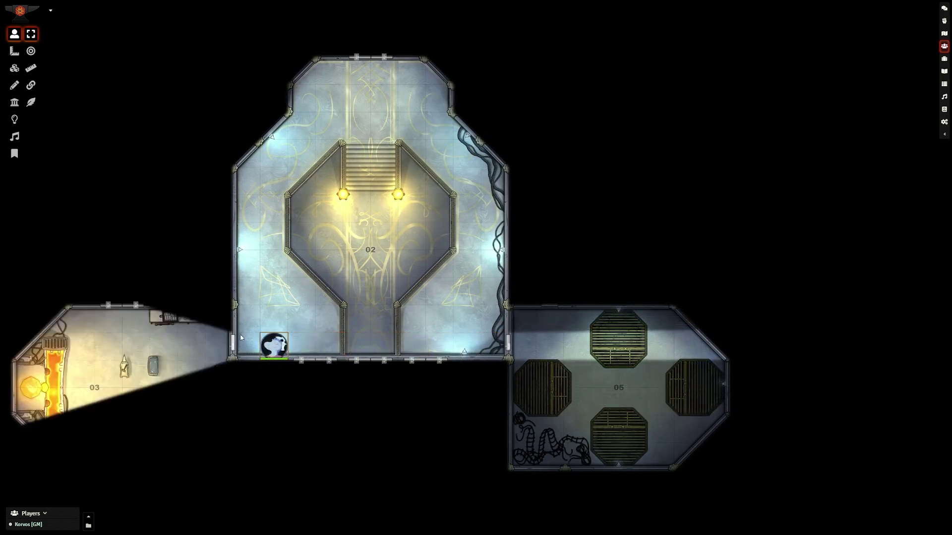
Move the token into room 07 and open both doors on its left wall
{"action": "left_click_drag", "start_coordinate": [236, 349], "coordinate": [367, 340]}
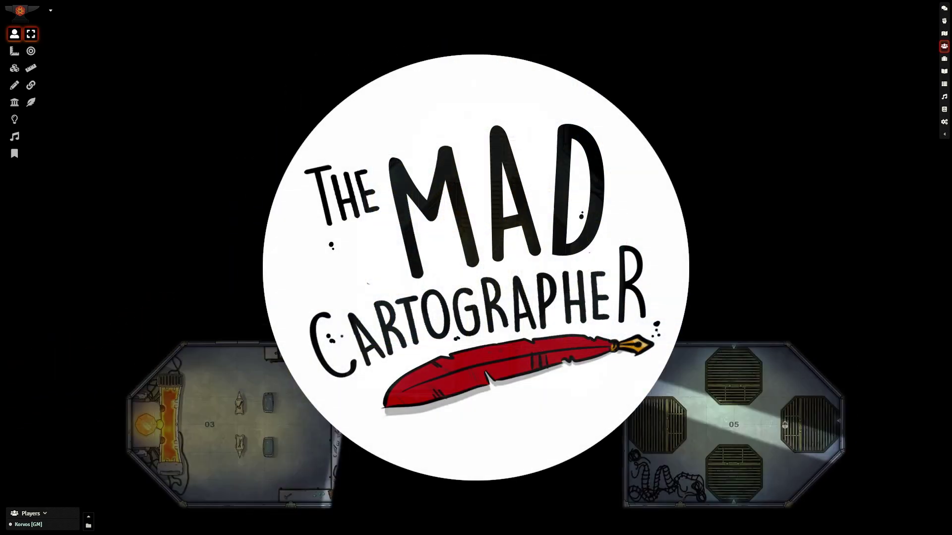
{"action": "left_click_drag", "start_coordinate": [488, 159], "coordinate": [443, 340]}
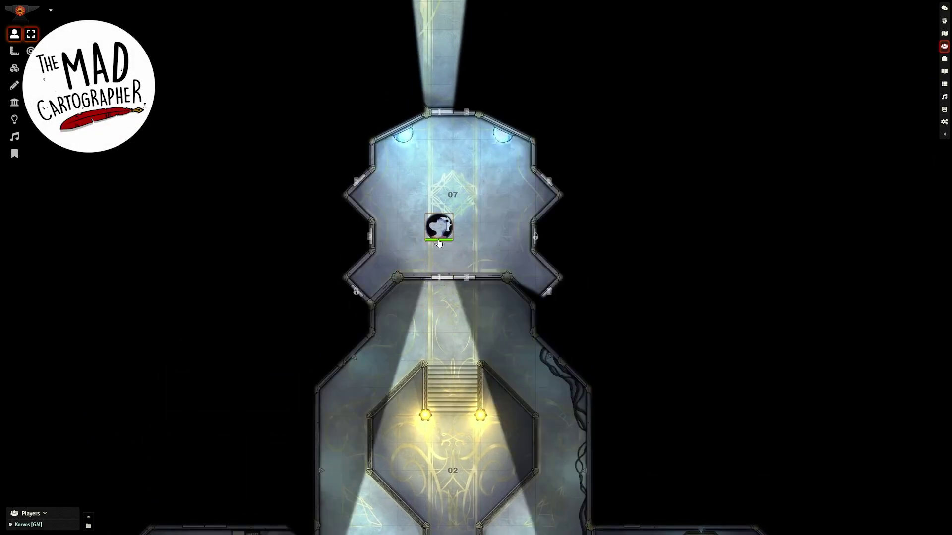
{"action": "left_click", "coordinate": [370, 236]}
{"action": "left_click", "coordinate": [356, 180]}
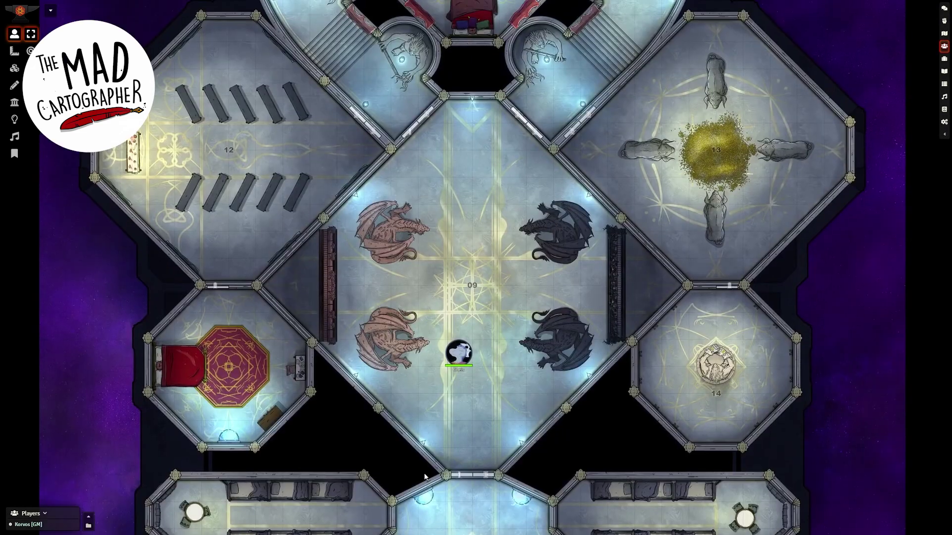
Move the token into dragon room 09 and recenter the map on it
{"action": "left_click_drag", "start_coordinate": [423, 473], "coordinate": [429, 521]}
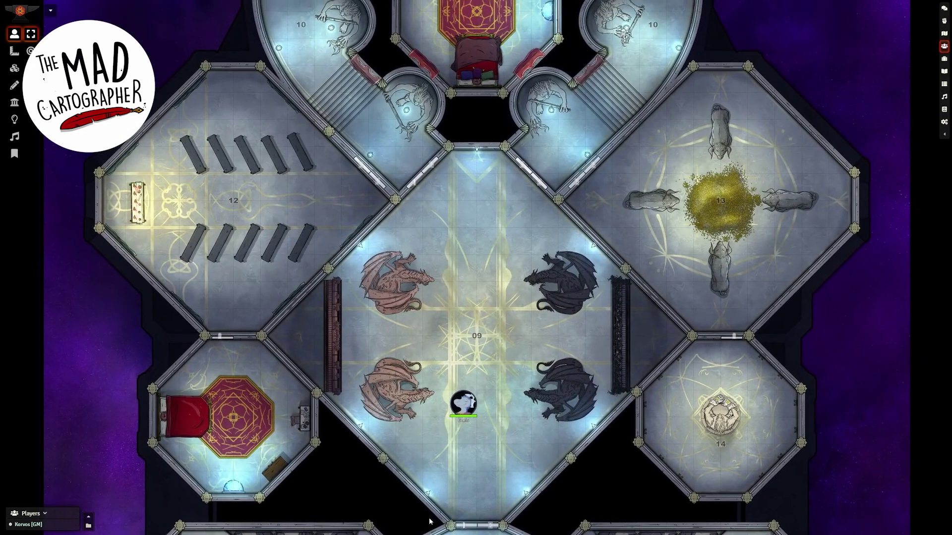
{"action": "scroll", "coordinate": [429, 520], "scroll_direction": "down", "scroll_amount": 5}
{"action": "left_click_drag", "start_coordinate": [708, 480], "coordinate": [680, 353]}
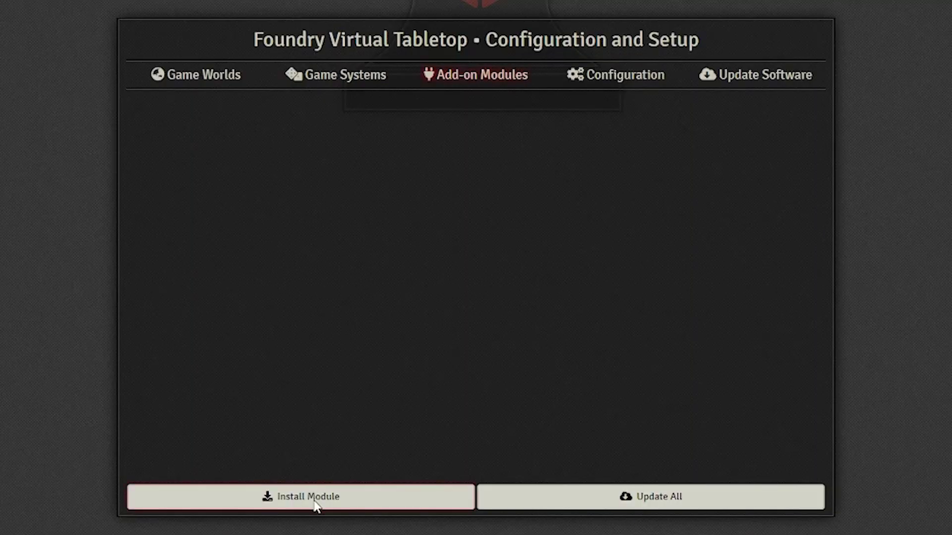
Install Forien's Quest Log from the module catalogue, filtering by 'forien'
{"action": "left_click", "coordinate": [316, 501]}
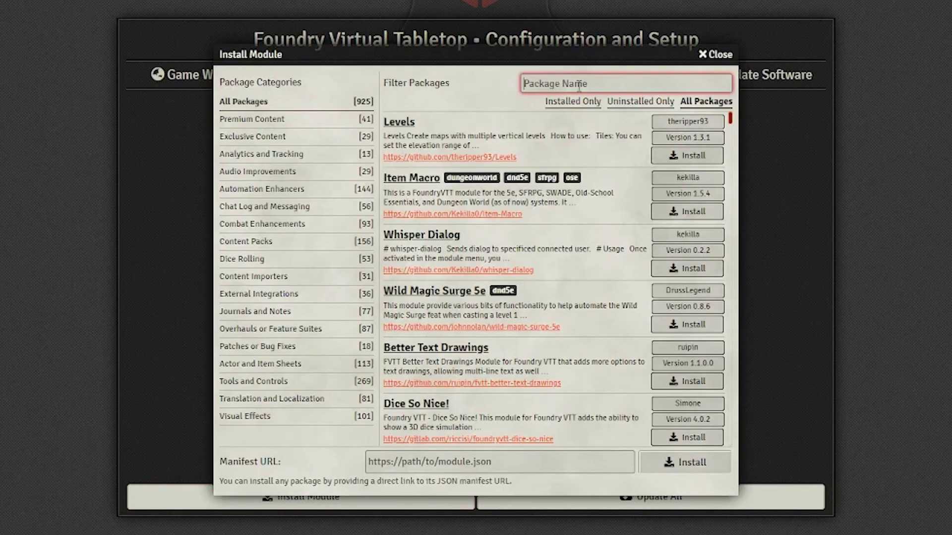
{"action": "type", "text": "forien"}
{"action": "left_click", "coordinate": [498, 82]}
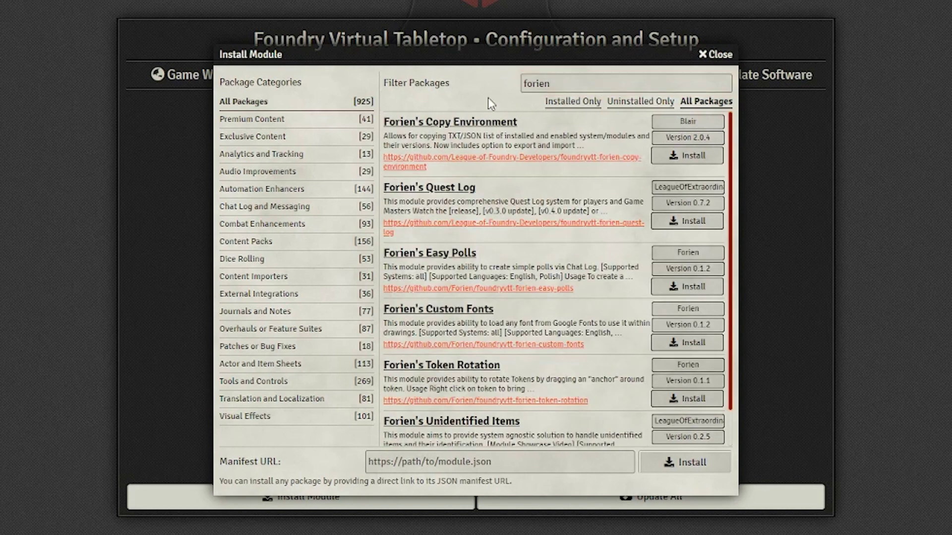
{"action": "left_click", "coordinate": [670, 221]}
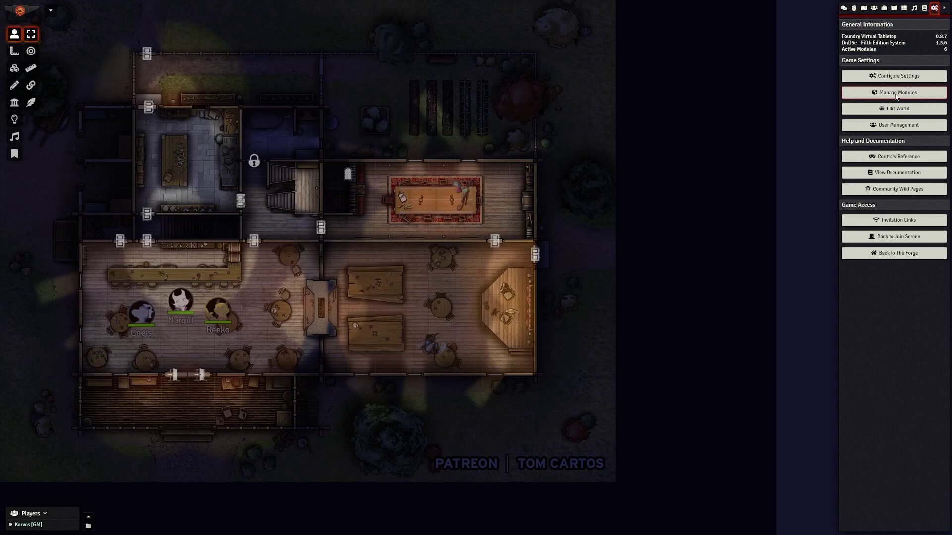
Enable Forien's Quest Log in this world, reload, and open the quest log's new-quest form
{"action": "left_click", "coordinate": [897, 95]}
{"action": "left_click", "coordinate": [387, 162]}
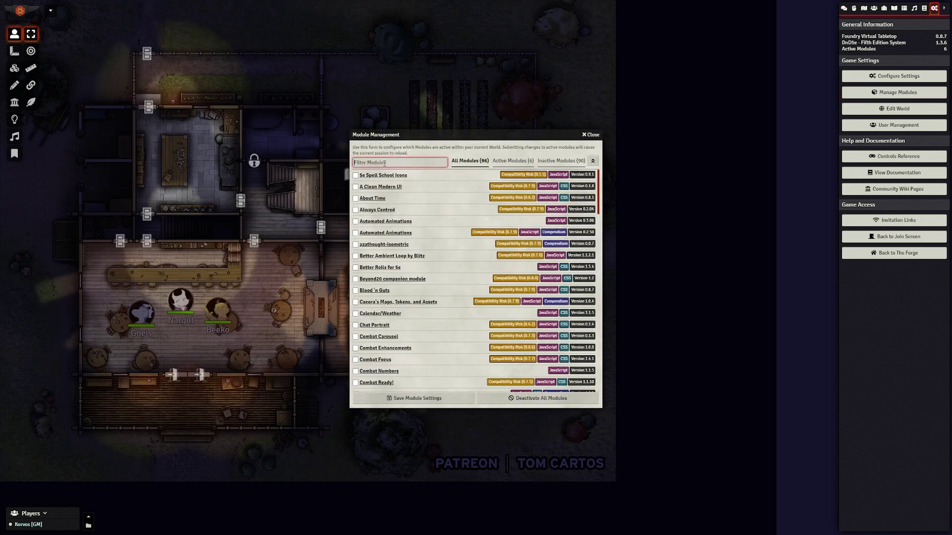
{"action": "type", "text": "forien"}
{"action": "left_click", "coordinate": [355, 175]}
{"action": "left_click", "coordinate": [414, 398]}
{"action": "left_click", "coordinate": [894, 8]}
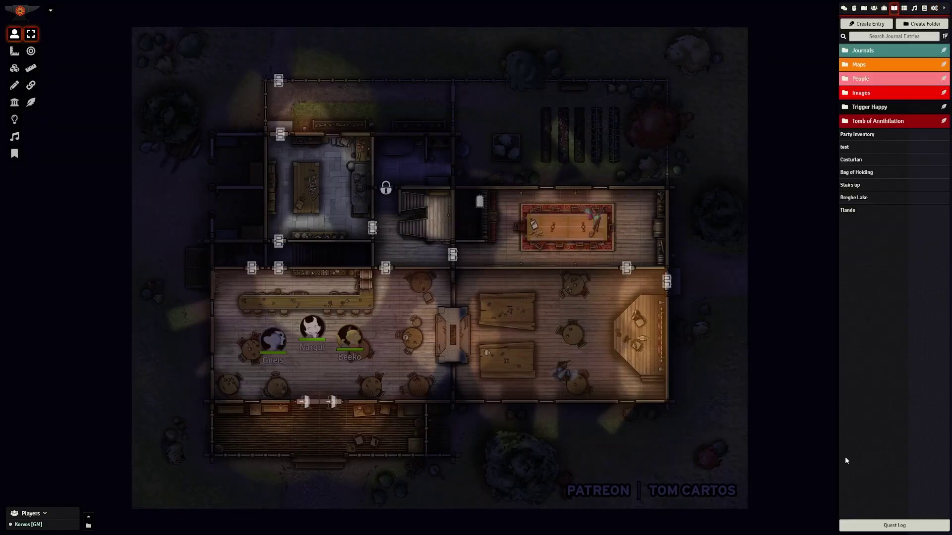
{"action": "left_click", "coordinate": [866, 527]}
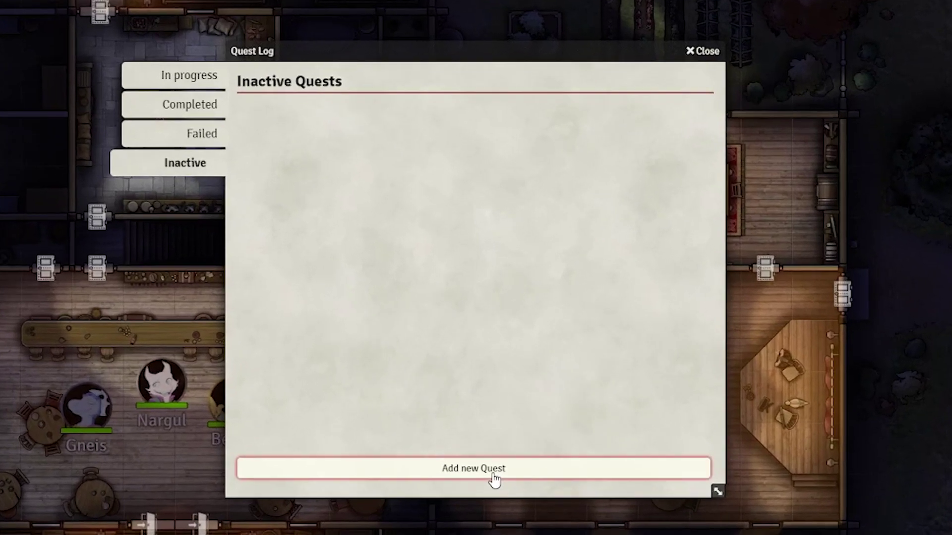
{"action": "left_click", "coordinate": [493, 476]}
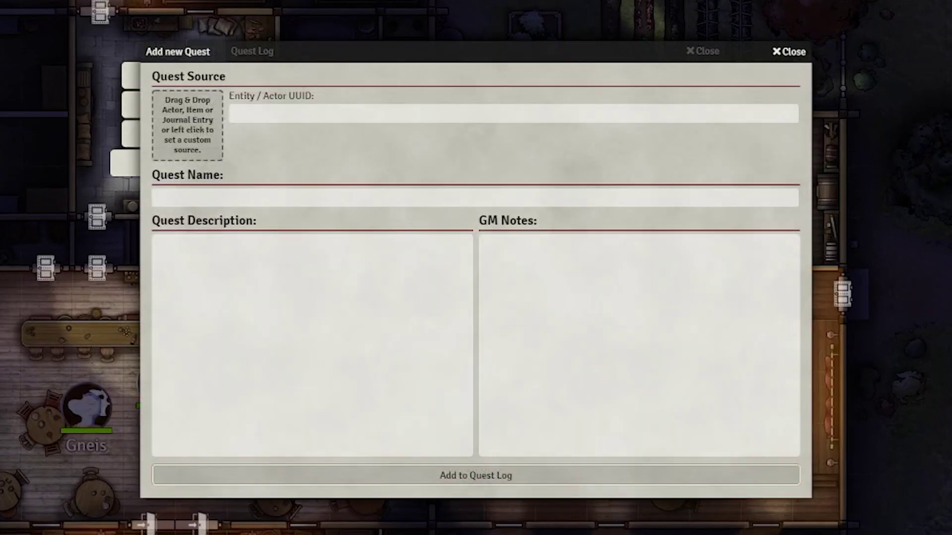
Add quest 'Defeat the Fire Worm', sourced from the Fire Worm actor, described 'It ravages the countryside. Destroy i…'
{"action": "left_click_drag", "start_coordinate": [949, 148], "coordinate": [198, 129]}
{"action": "left_click", "coordinate": [225, 196]}
{"action": "type", "text": "De"}
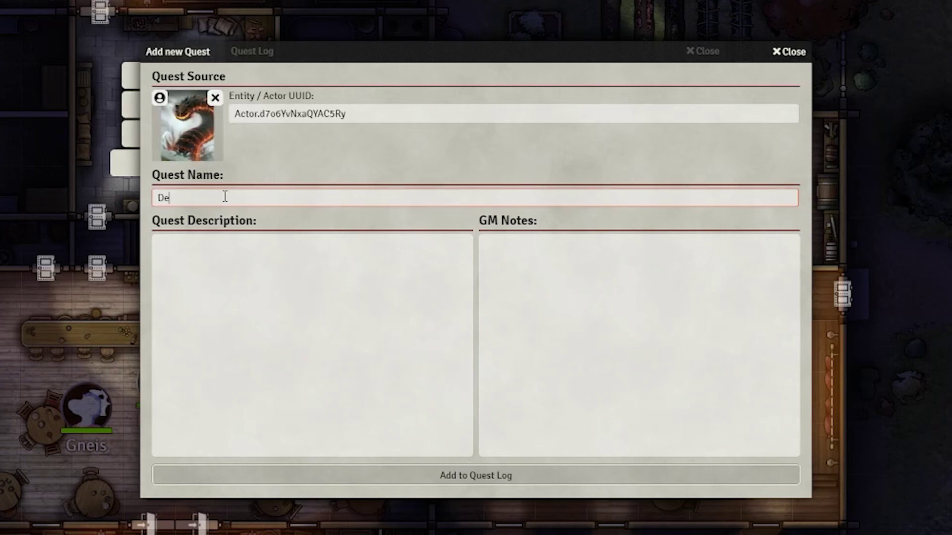
{"action": "type", "text": "feat the Fire Worm"}
{"action": "left_click", "coordinate": [454, 249]}
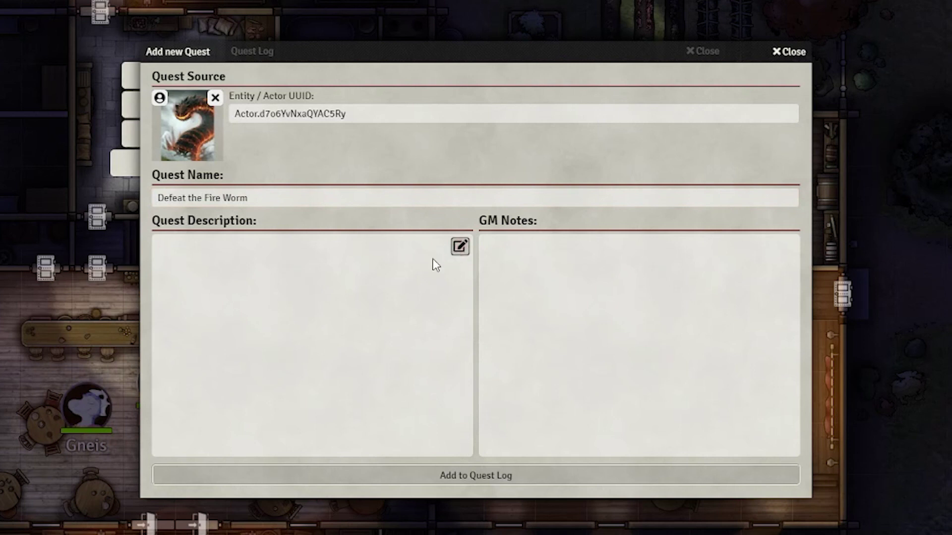
{"action": "type", "text": "It ra"}
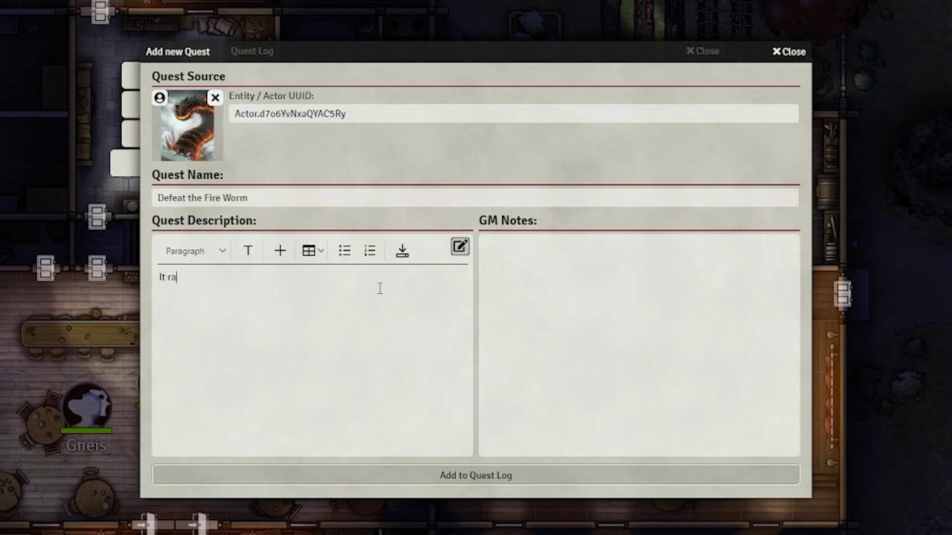
{"action": "type", "text": "vages the countryside. Destroy it"}
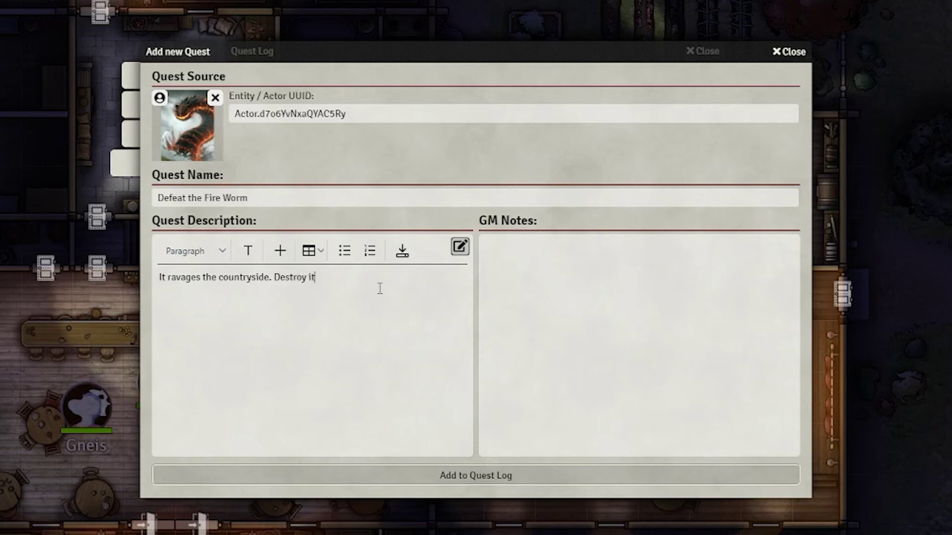
{"action": "left_click", "coordinate": [454, 475]}
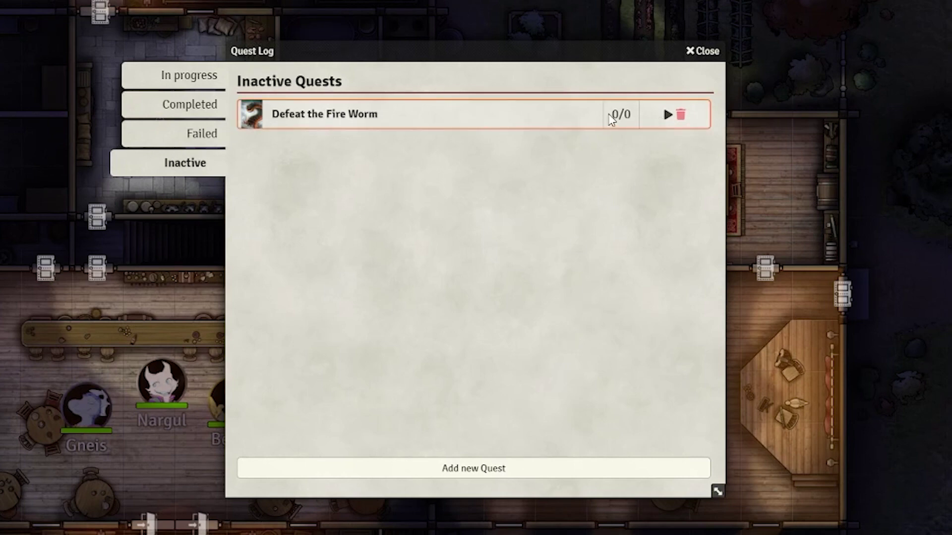
Add the objectives 'Find it' and 'Kill it' to Defeat the Fire Worm
{"action": "left_click", "coordinate": [572, 115]}
{"action": "left_click", "coordinate": [754, 194]}
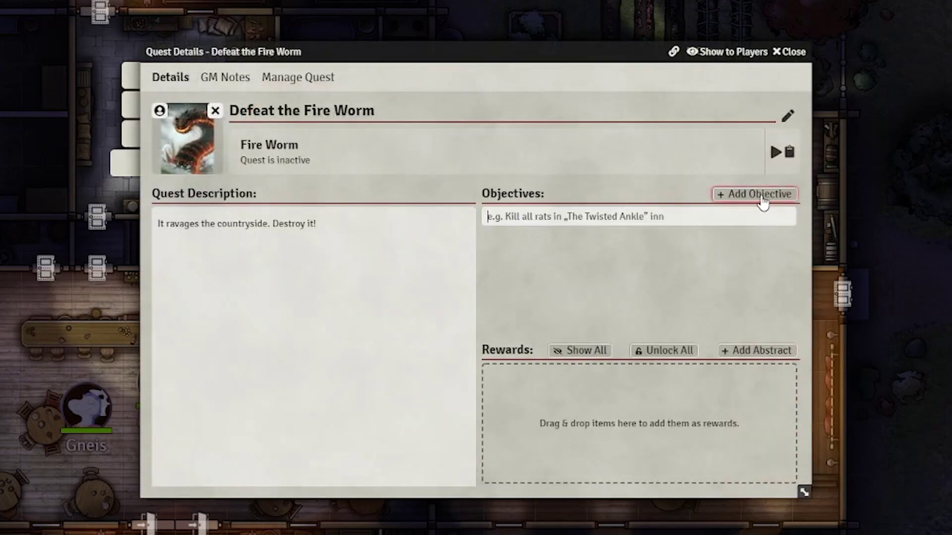
{"action": "type", "text": "Find it"}
{"action": "key", "text": "Return"}
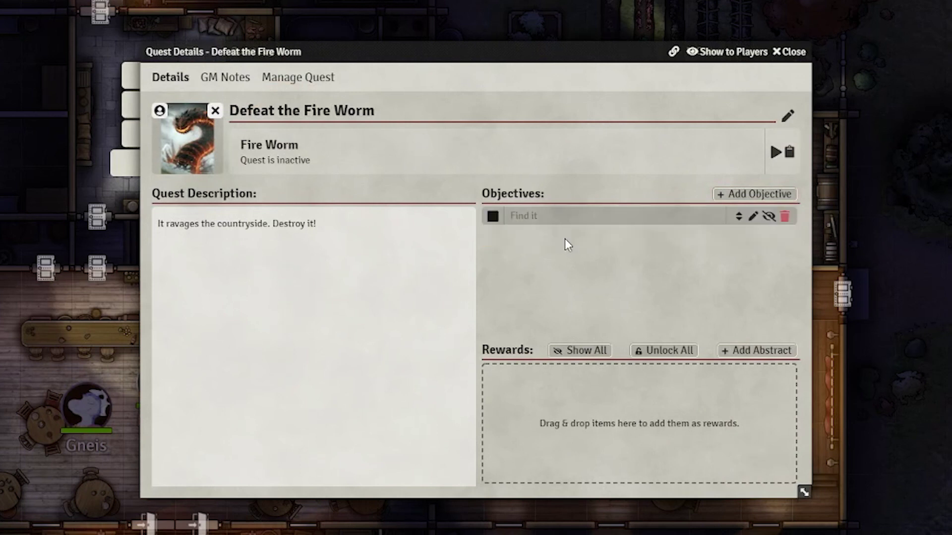
{"action": "left_click", "coordinate": [724, 196]}
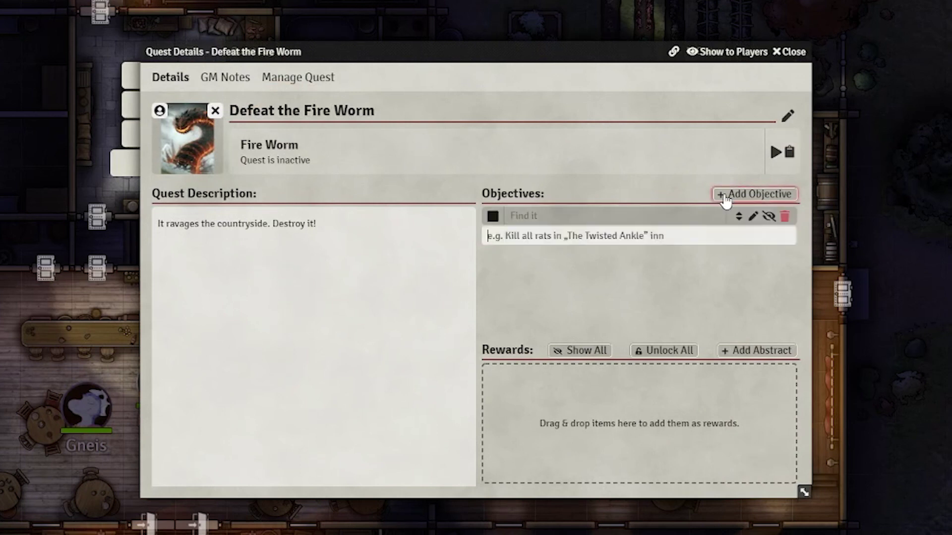
{"action": "type", "text": "Kill it"}
{"action": "key", "text": "Return"}
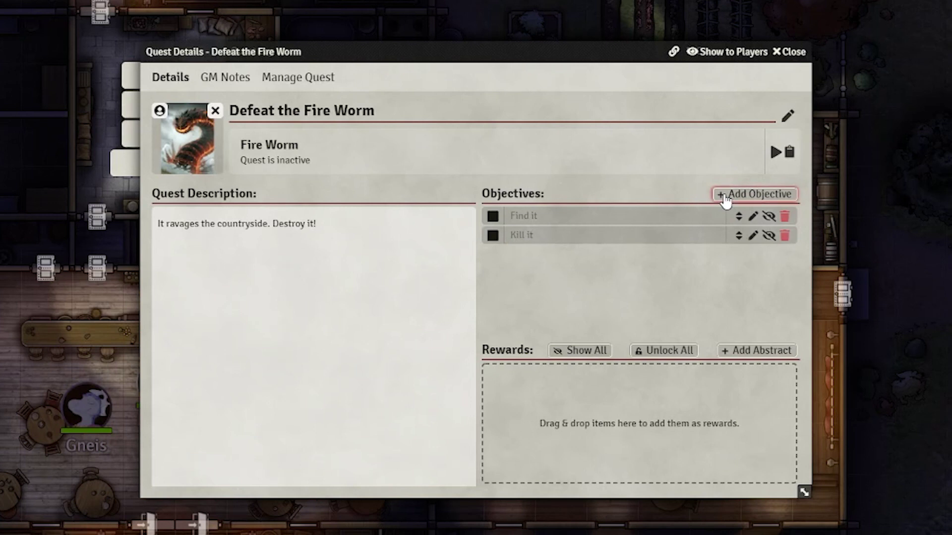
Put Kill it above Find it, reveal both to players, and mark Find it completed
{"action": "left_click", "coordinate": [493, 218]}
{"action": "left_click", "coordinate": [493, 218]}
{"action": "left_click_drag", "start_coordinate": [737, 235], "coordinate": [738, 214]}
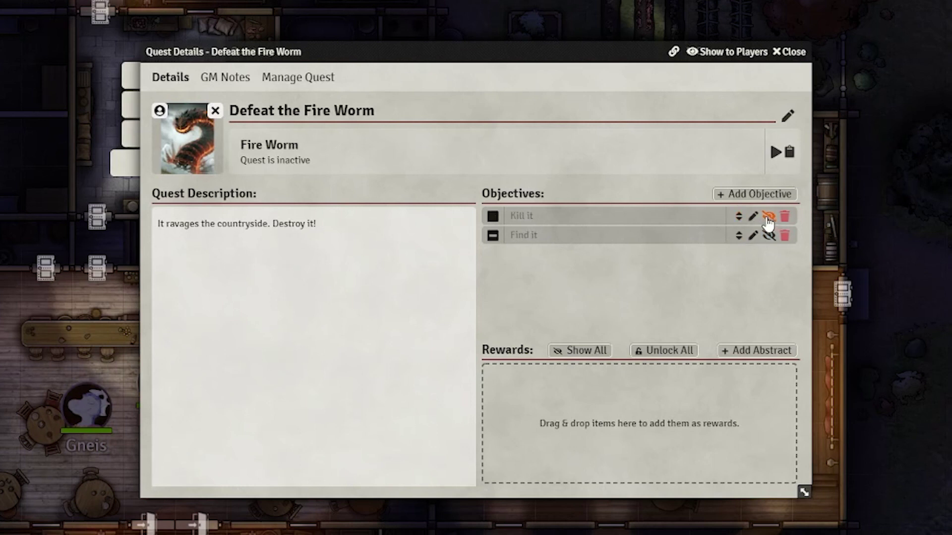
{"action": "left_click", "coordinate": [769, 219]}
{"action": "left_click", "coordinate": [769, 235]}
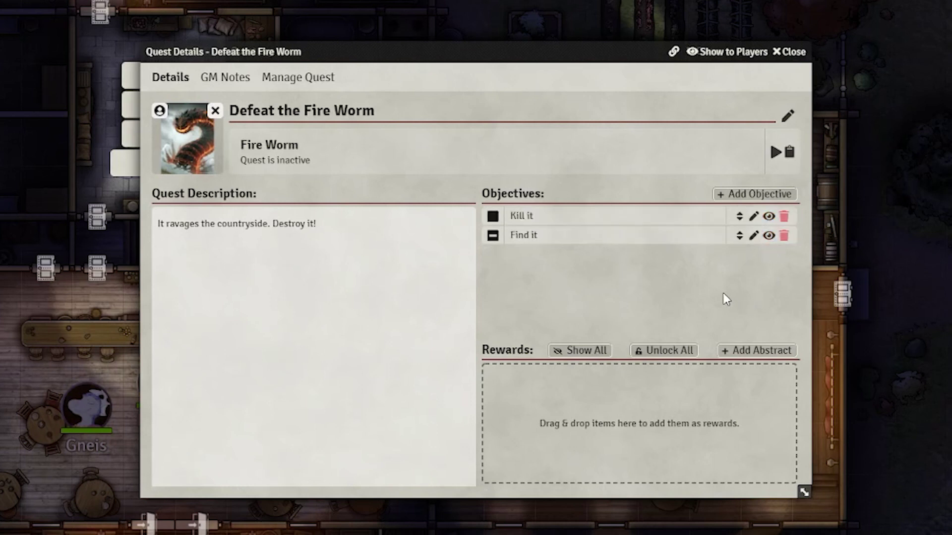
{"action": "left_click_drag", "start_coordinate": [607, 62], "coordinate": [333, 53]}
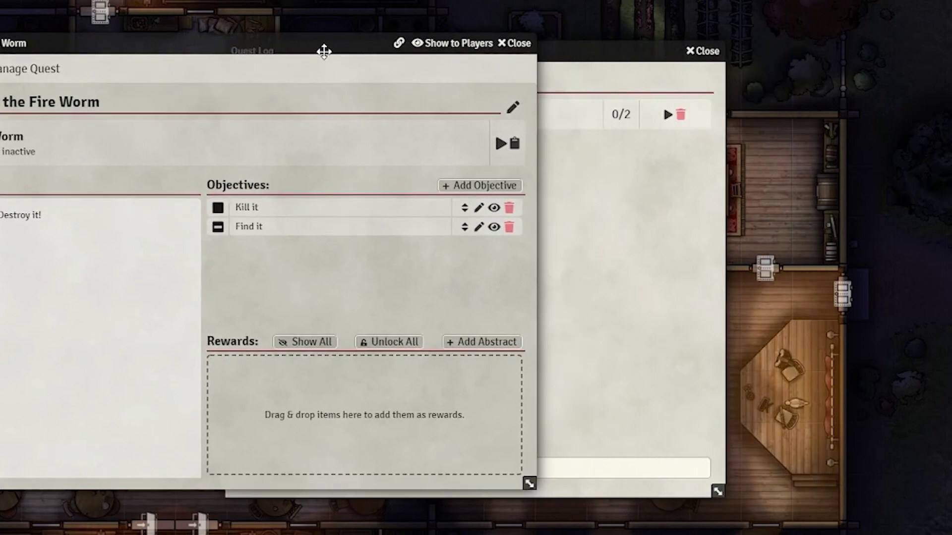
{"action": "left_click", "coordinate": [218, 228]}
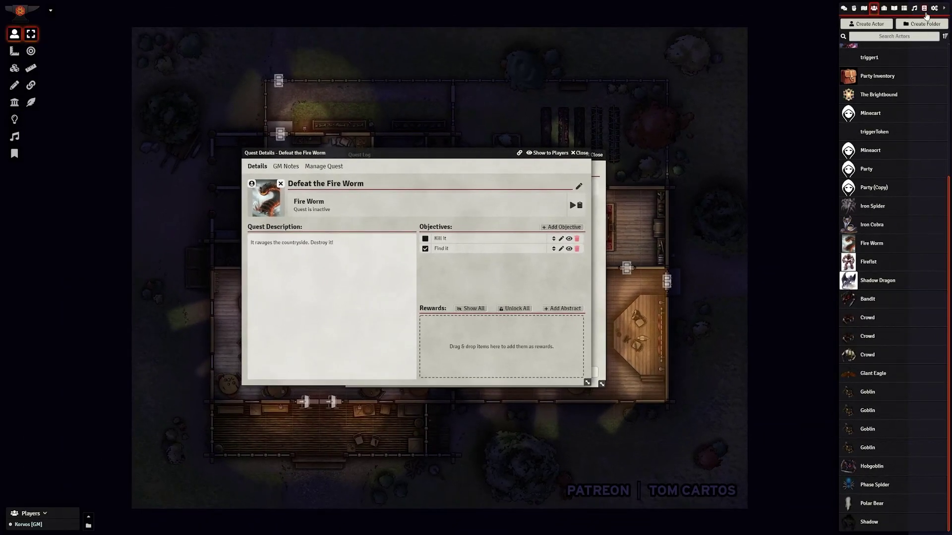
Add Adamantine Splint Armor and Alchemy Jug rewards from Items (SRD), revealing and unlocking the armour
{"action": "left_click", "coordinate": [924, 9]}
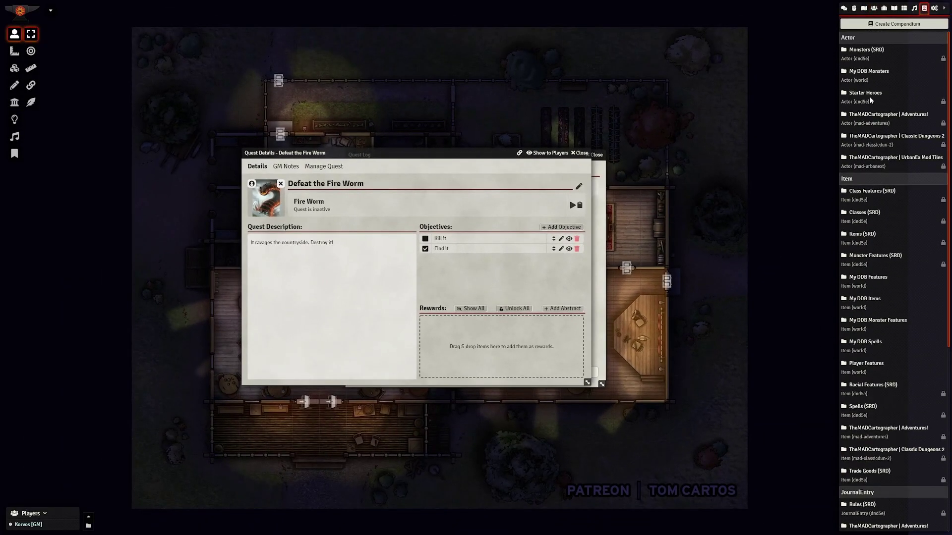
{"action": "left_click", "coordinate": [867, 242]}
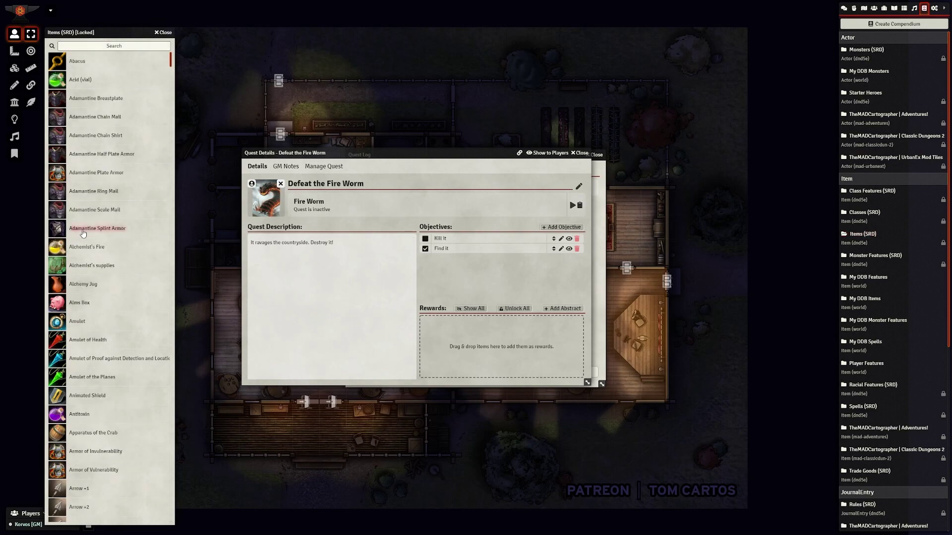
{"action": "left_click_drag", "start_coordinate": [418, 280], "coordinate": [473, 350]}
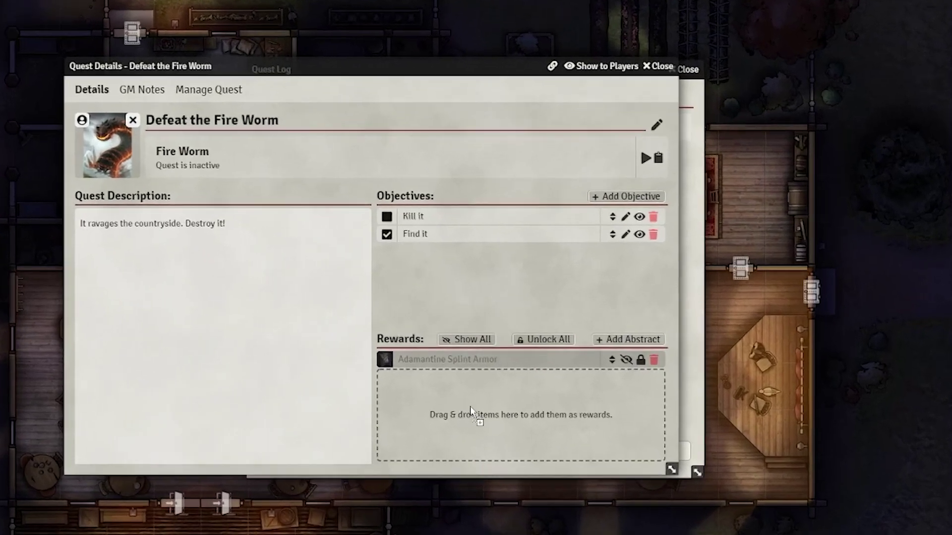
{"action": "left_click_drag", "start_coordinate": [470, 410], "coordinate": [476, 417]}
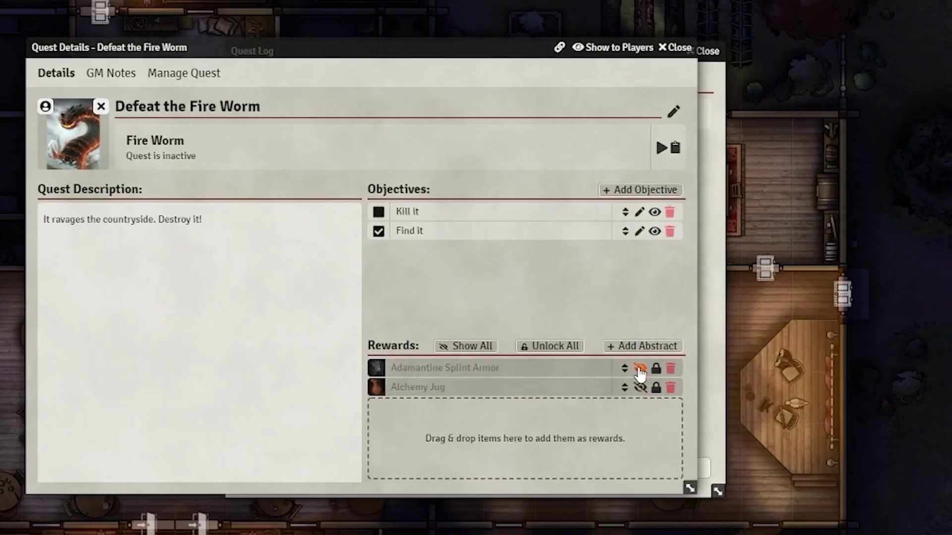
{"action": "left_click", "coordinate": [640, 370]}
{"action": "left_click", "coordinate": [655, 368]}
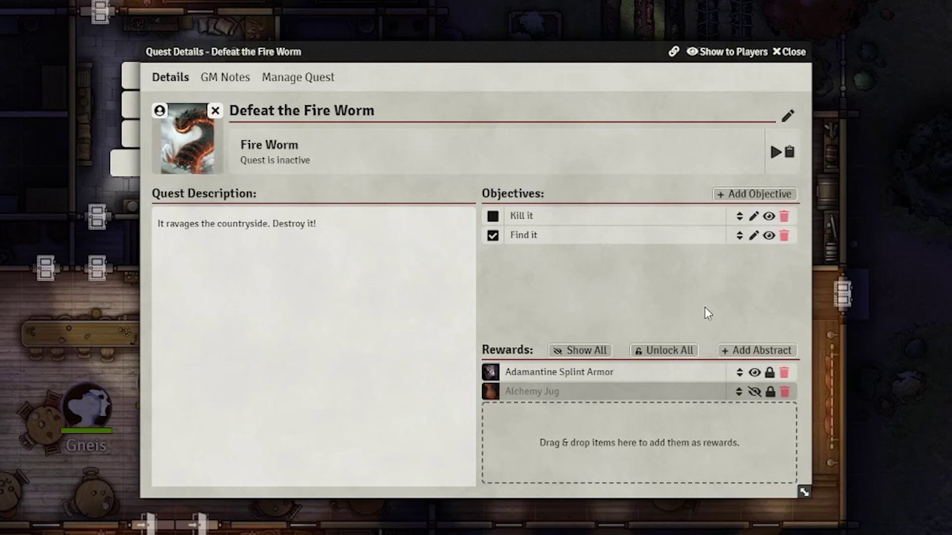
Make Defeat the Fire Worm available and save the module settings
{"action": "left_click", "coordinate": [789, 152]}
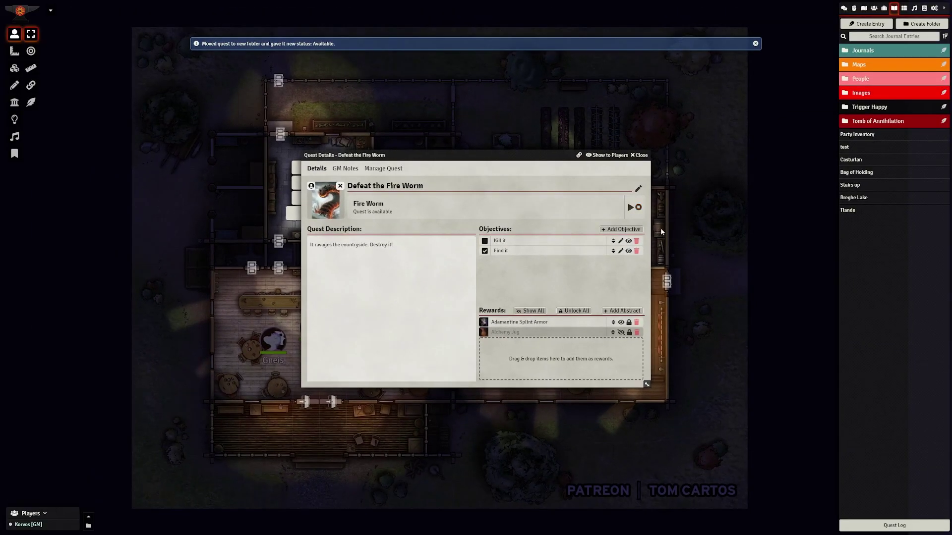
{"action": "left_click", "coordinate": [935, 9]}
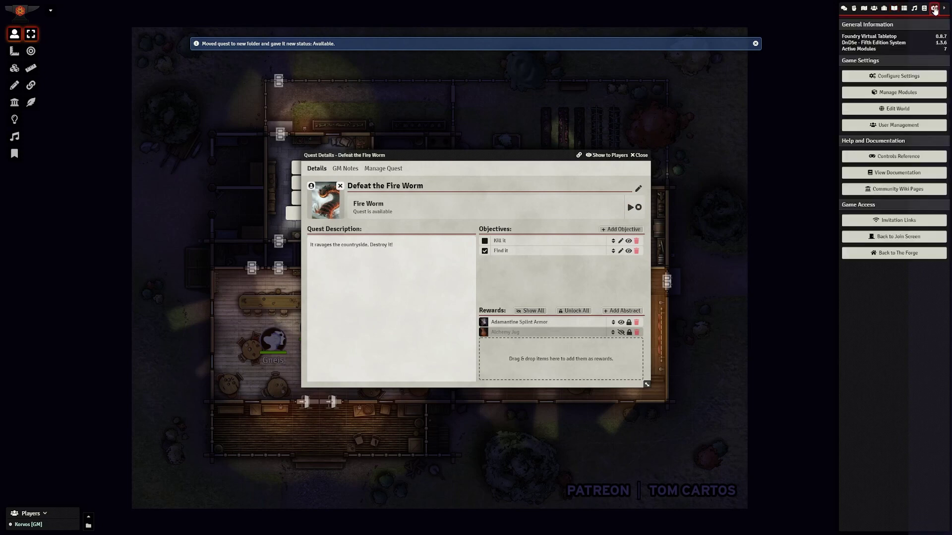
{"action": "left_click", "coordinate": [898, 77]}
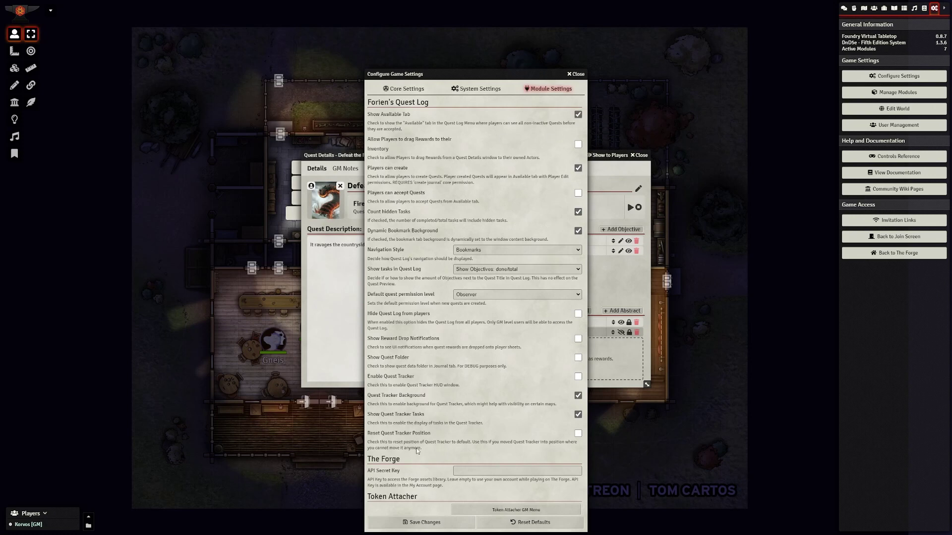
{"action": "left_click", "coordinate": [395, 526]}
Set Defeat the Fire Worm in progress and enable the quest tracker setting
{"action": "left_click_drag", "start_coordinate": [350, 157], "coordinate": [202, 154]}
{"action": "left_click", "coordinate": [147, 174]}
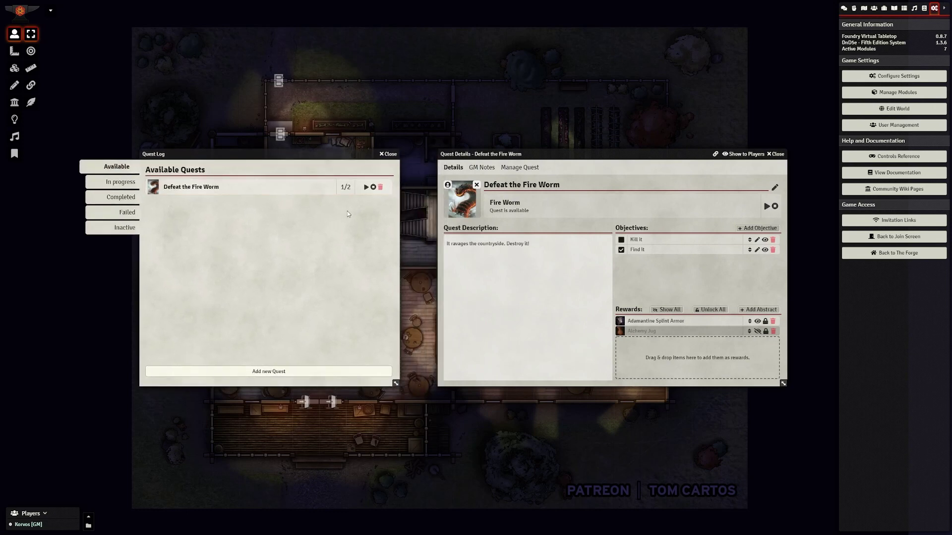
{"action": "left_click", "coordinate": [366, 188]}
{"action": "left_click", "coordinate": [907, 78]}
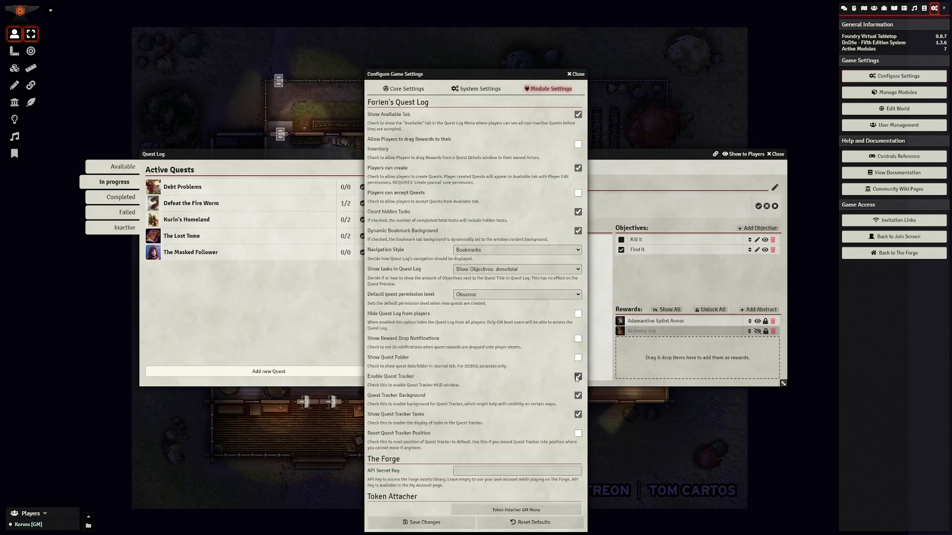
{"action": "left_click", "coordinate": [429, 522]}
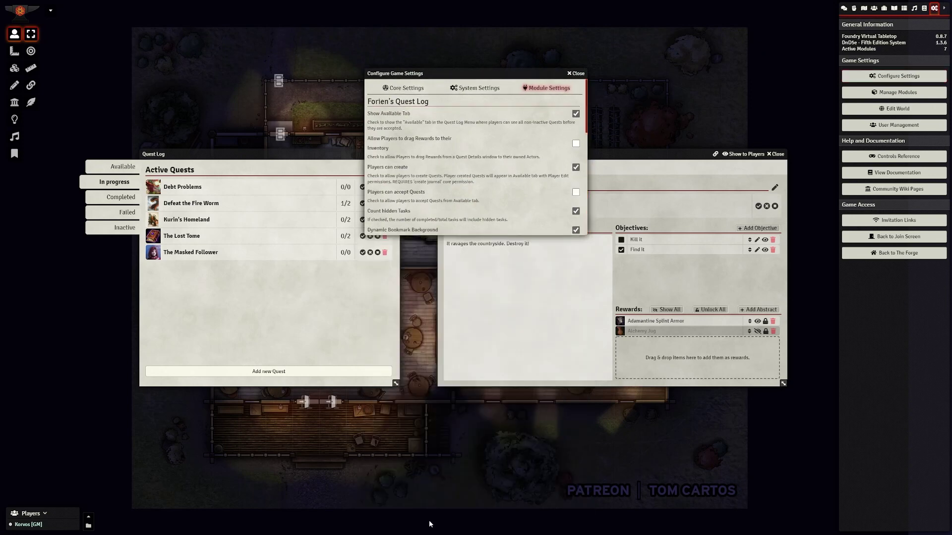
Close quest details, move the tracker onto the map, and preview Fire Worm and Kurin's Homeland from it
{"action": "left_click", "coordinate": [774, 154]}
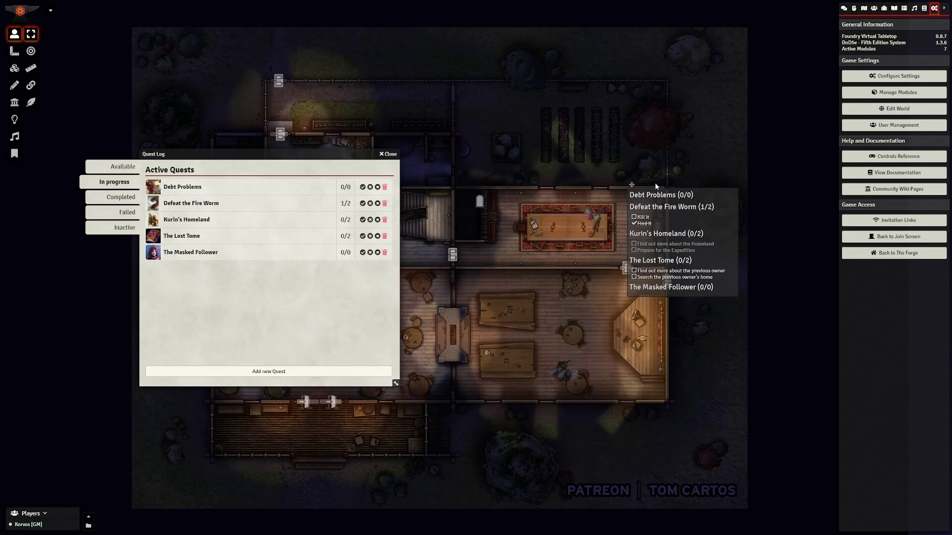
{"action": "left_click_drag", "start_coordinate": [632, 183], "coordinate": [497, 201]}
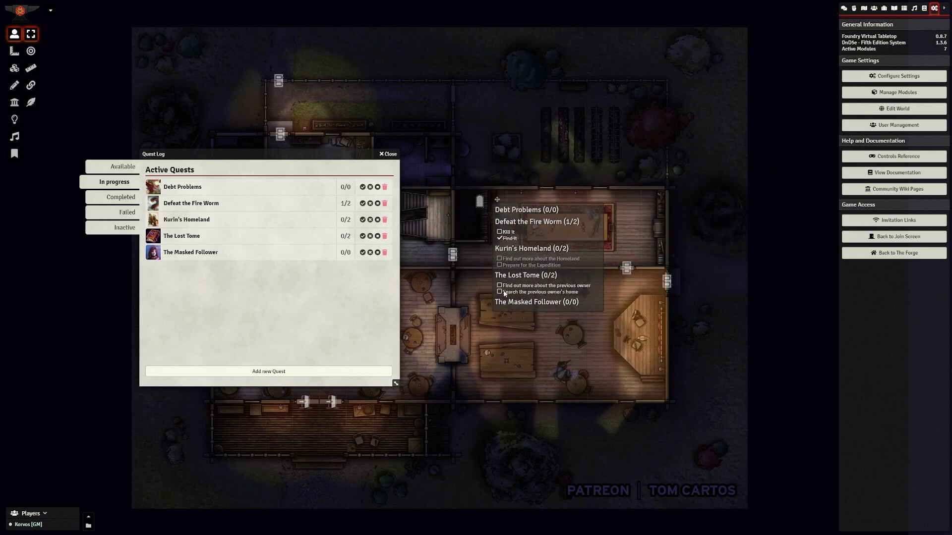
{"action": "left_click", "coordinate": [512, 224]}
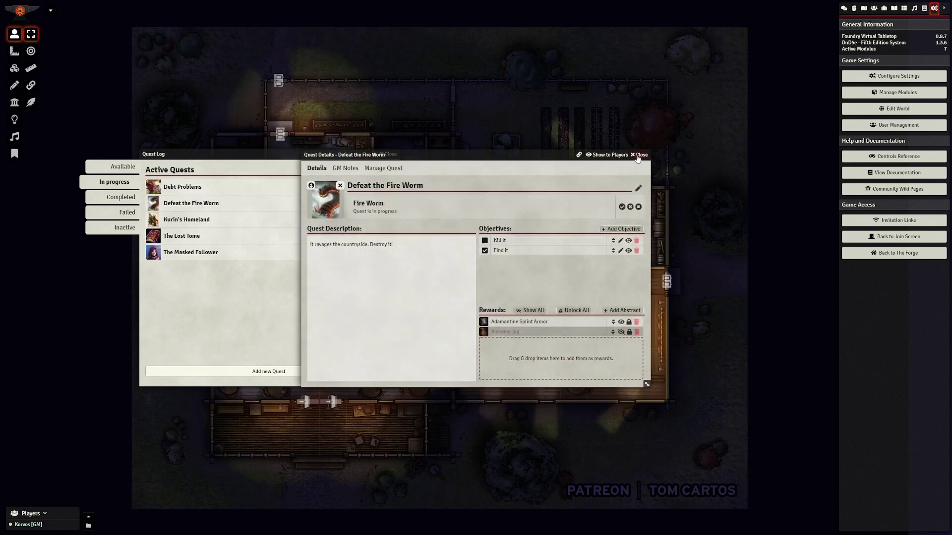
{"action": "left_click", "coordinate": [512, 225]}
{"action": "left_click", "coordinate": [510, 253]}
{"action": "left_click", "coordinate": [636, 155]}
{"action": "mouse_move", "coordinate": [497, 200]}
{"action": "left_mouse_down"}
{"action": "mouse_move", "coordinate": [576, 171]}
{"action": "mouse_move", "coordinate": [523, 330]}
{"action": "mouse_move", "coordinate": [523, 251]}
{"action": "mouse_move", "coordinate": [495, 205]}
{"action": "left_mouse_up"}
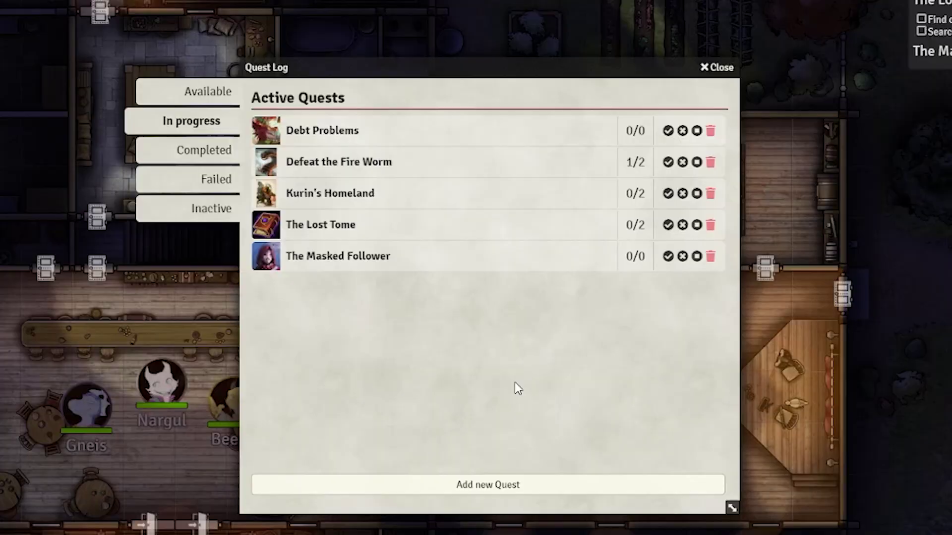
Set All Players' permission on Defeat the Fire Worm to None and save
{"action": "left_click", "coordinate": [417, 171]}
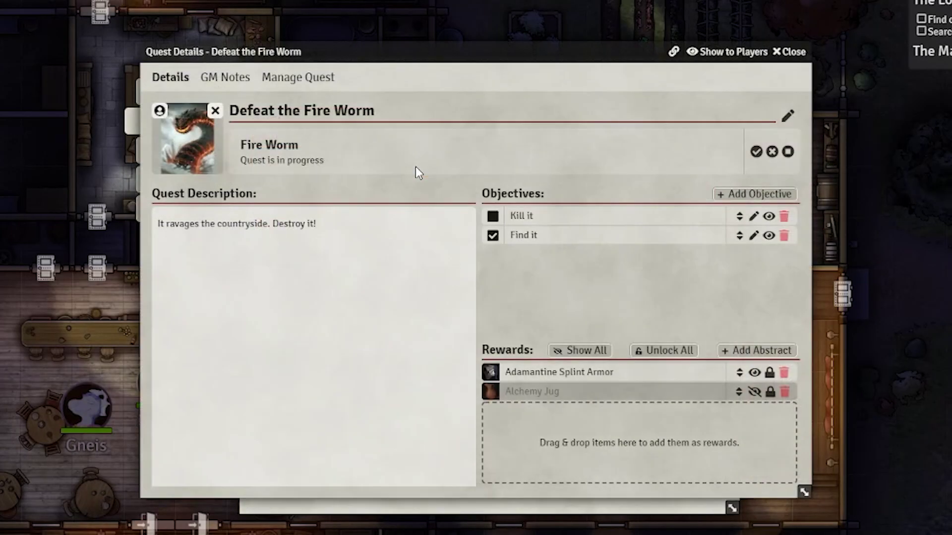
{"action": "left_click", "coordinate": [283, 79]}
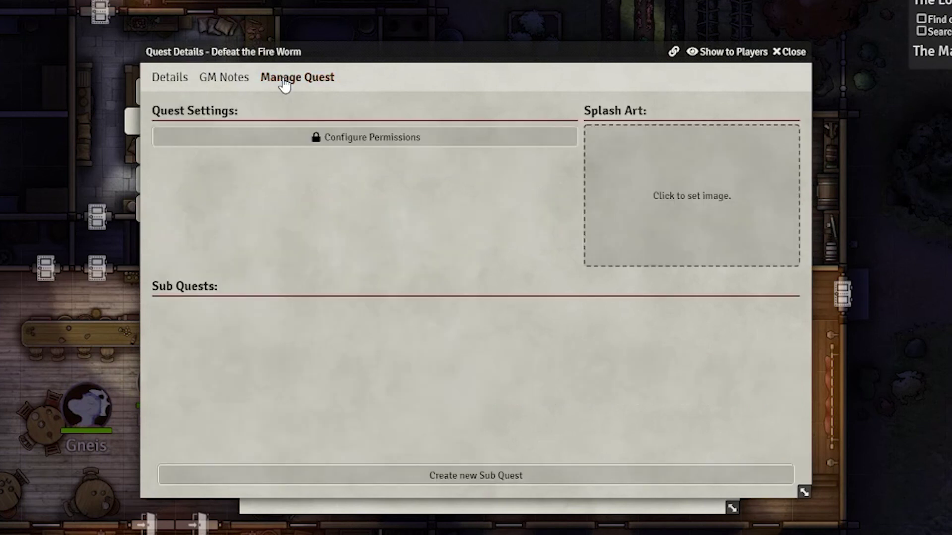
{"action": "left_click", "coordinate": [348, 143]}
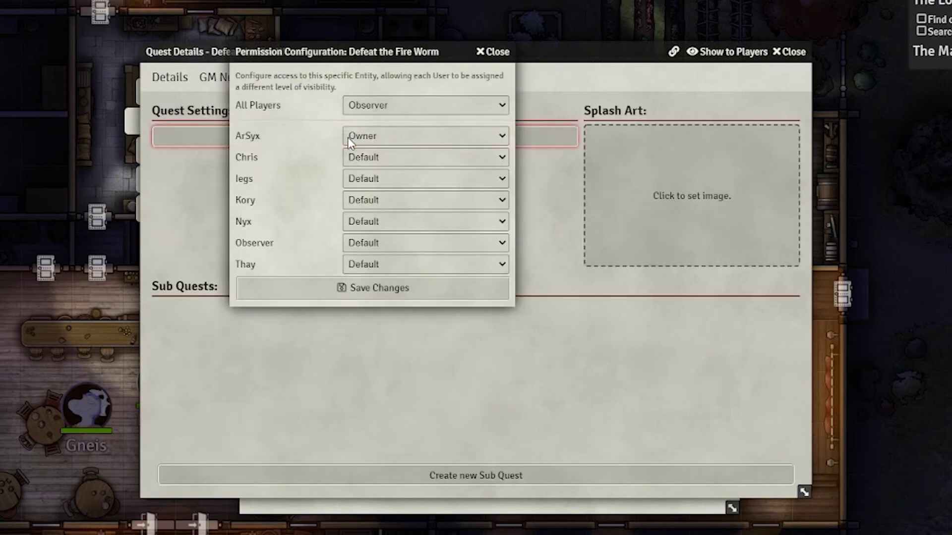
{"action": "left_click", "coordinate": [369, 106]}
{"action": "left_click", "coordinate": [382, 124]}
{"action": "left_click", "coordinate": [383, 136]}
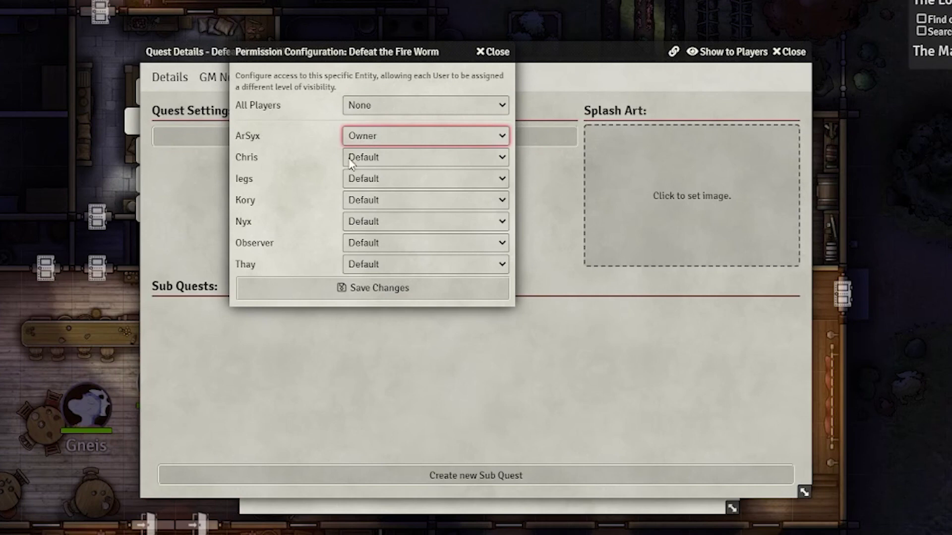
{"action": "left_click", "coordinate": [497, 52]}
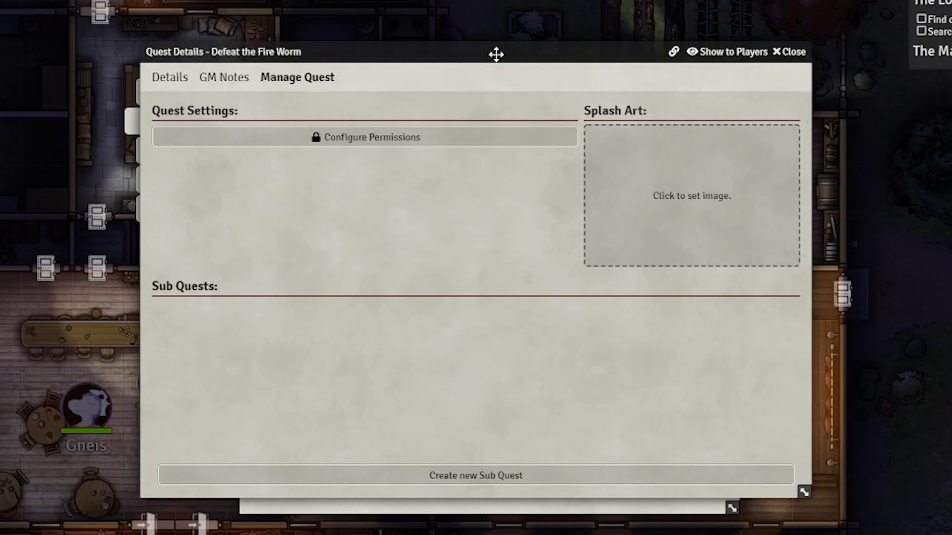
Set the quest's splash art to the starry night image 175252.jpg
{"action": "left_click", "coordinate": [675, 208]}
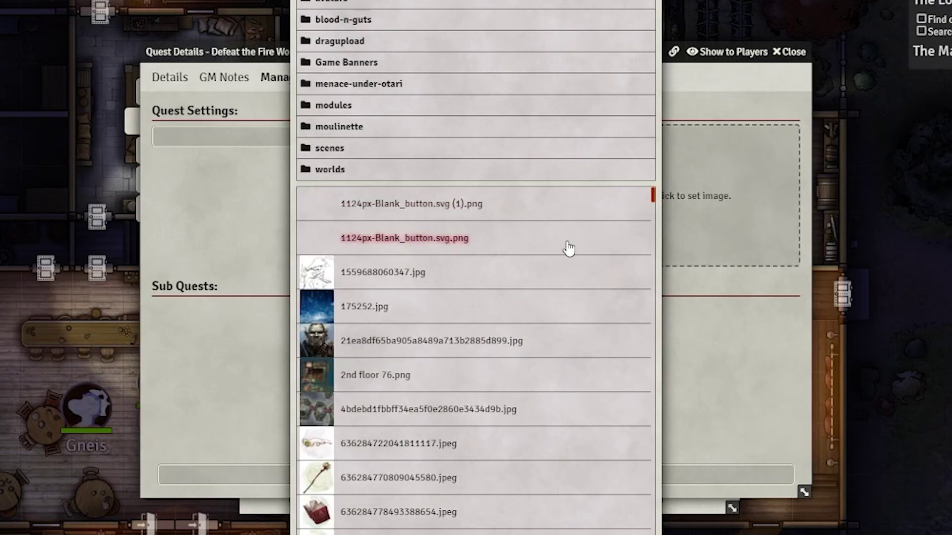
{"action": "left_click", "coordinate": [385, 306]}
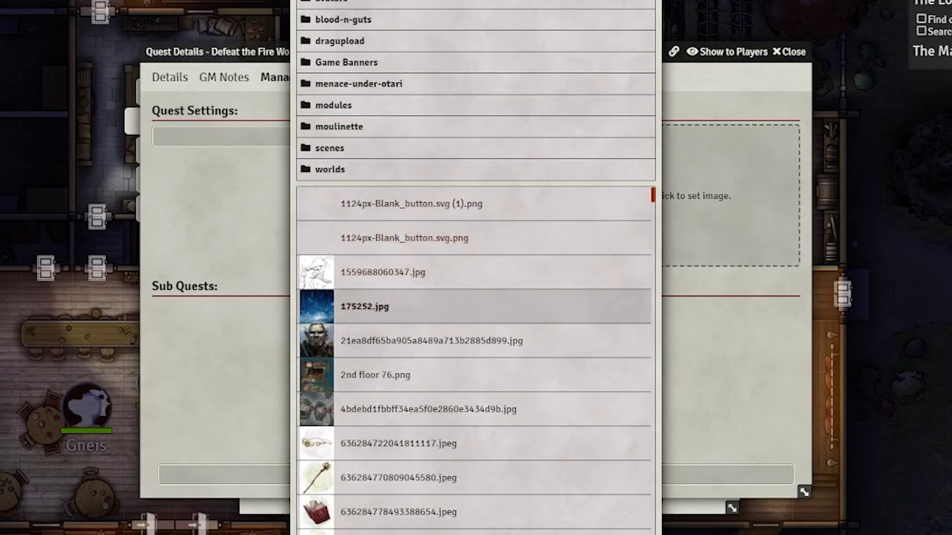
{"action": "double_click", "coordinate": [364, 307]}
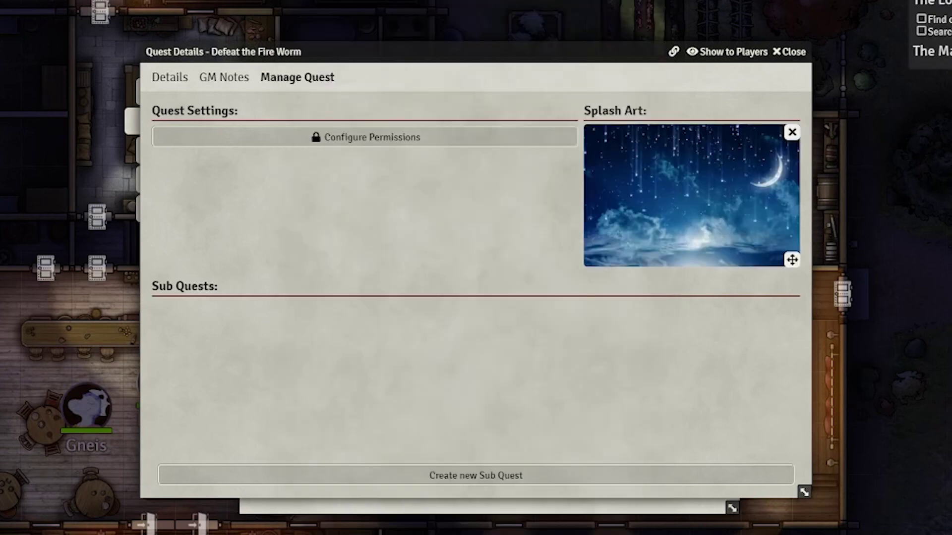
{"action": "left_click", "coordinate": [547, 474]}
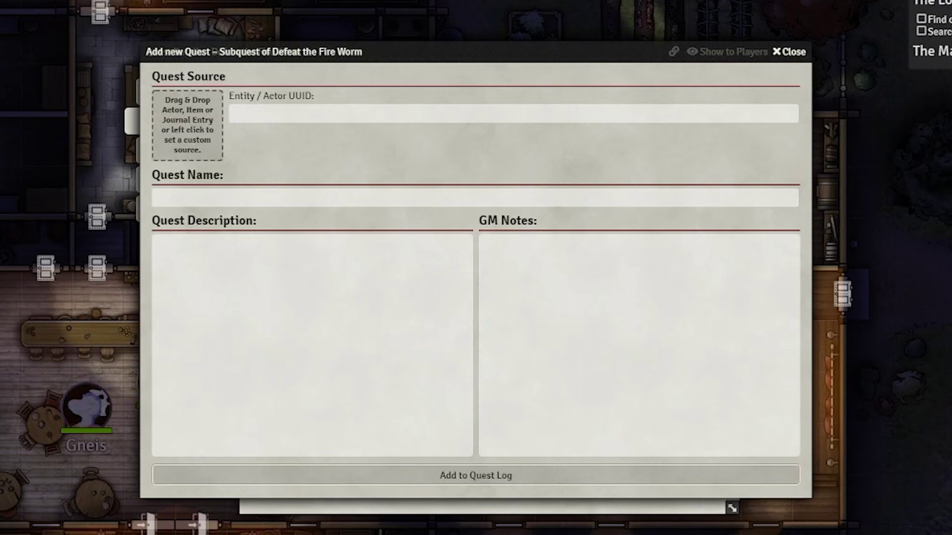
Add sub-quest 'Kill the Mommy Worm' with the Fire Worm actor as source
{"action": "left_click_drag", "start_coordinate": [207, 125], "coordinate": [207, 128]}
{"action": "left_click", "coordinate": [230, 198]}
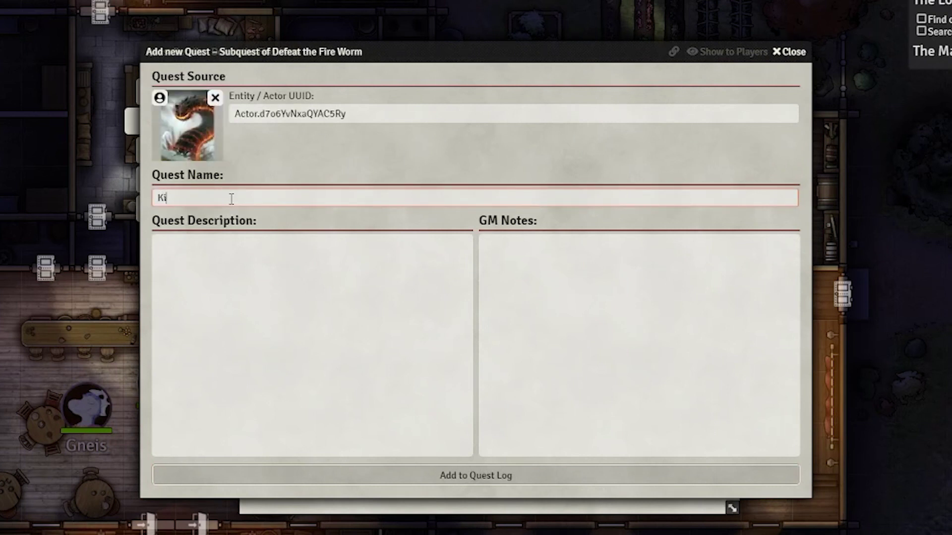
{"action": "type", "text": "Kill the Mommy Worm"}
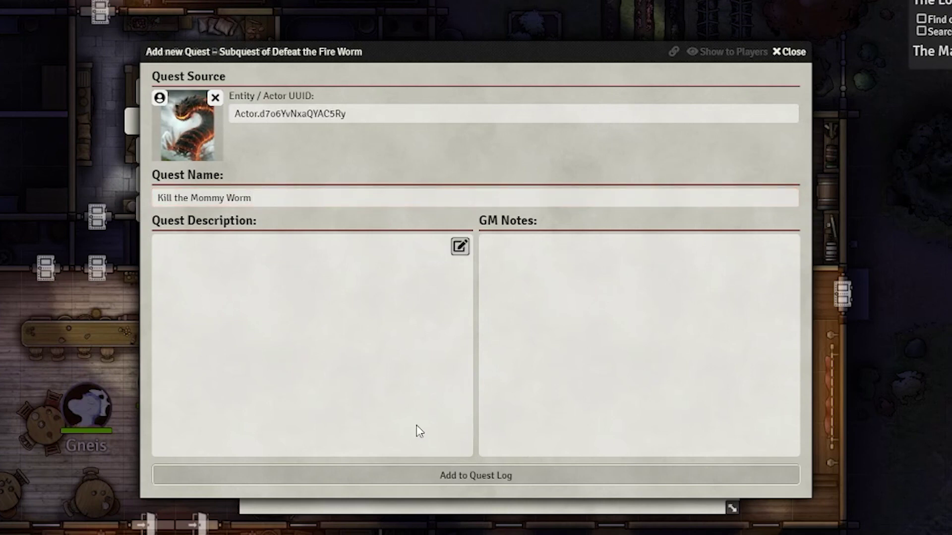
{"action": "left_click", "coordinate": [452, 479]}
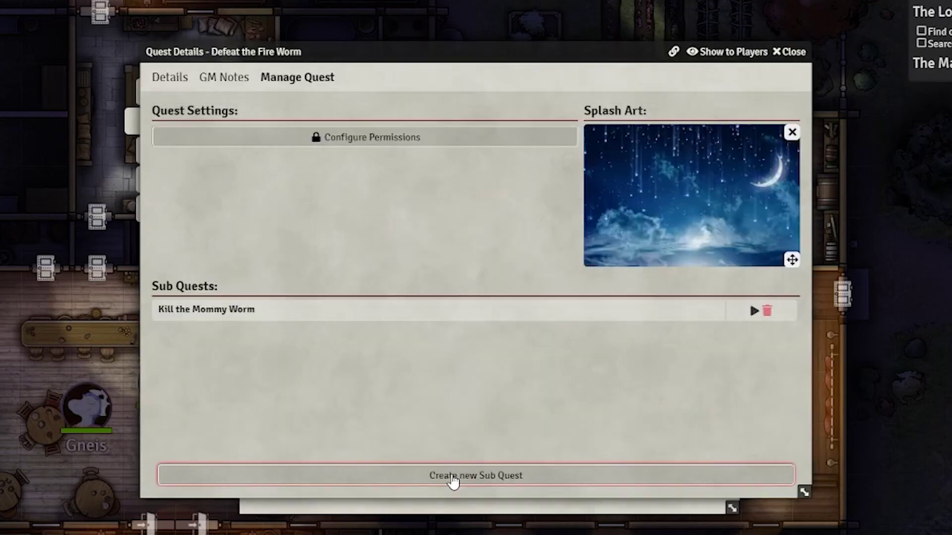
Start Kill the Mommy Worm from the parent quest's details, then close both quest windows
{"action": "left_click", "coordinate": [170, 77]}
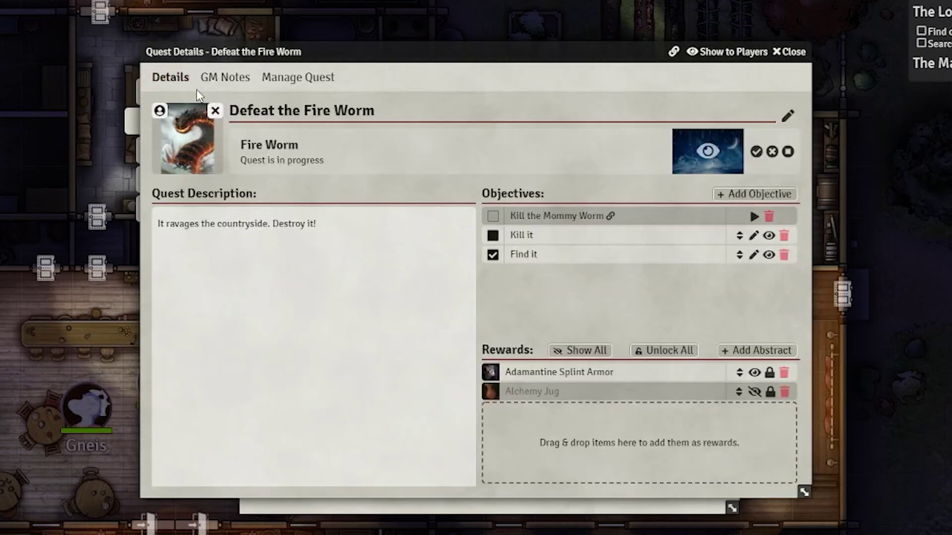
{"action": "left_click", "coordinate": [753, 216]}
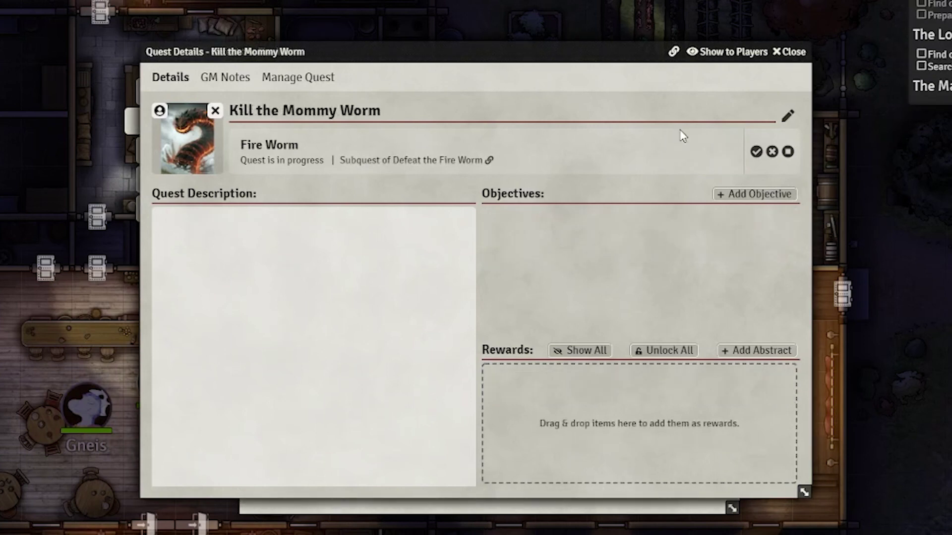
{"action": "left_click", "coordinate": [790, 52]}
{"action": "left_click", "coordinate": [789, 52]}
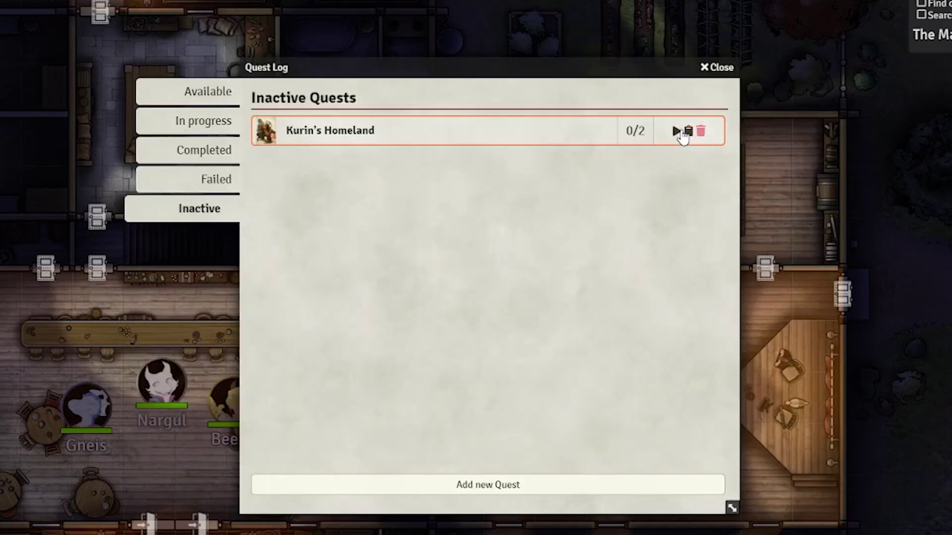
Advance Kurin's Homeland from Inactive through Available and In Progress to Completed
{"action": "left_click", "coordinate": [687, 133]}
{"action": "left_click", "coordinate": [184, 89]}
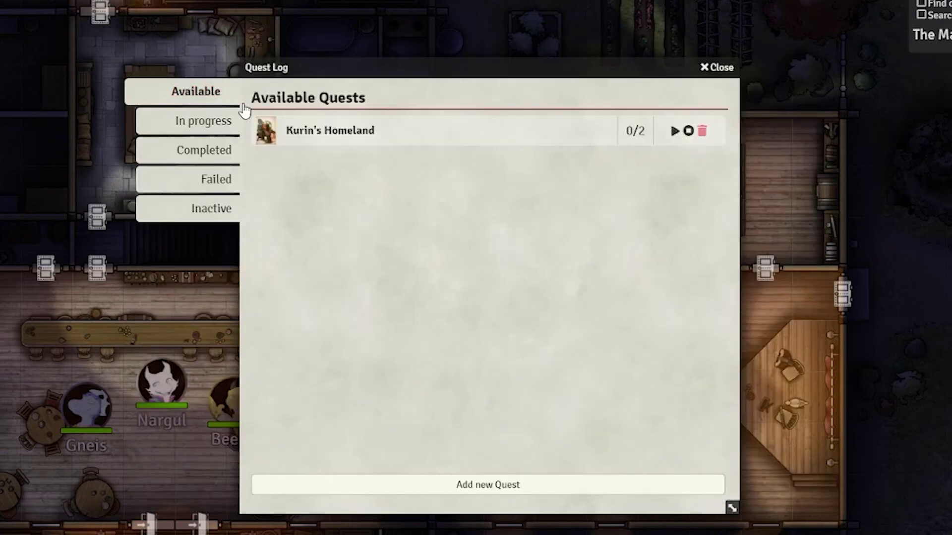
{"action": "left_click", "coordinate": [674, 132]}
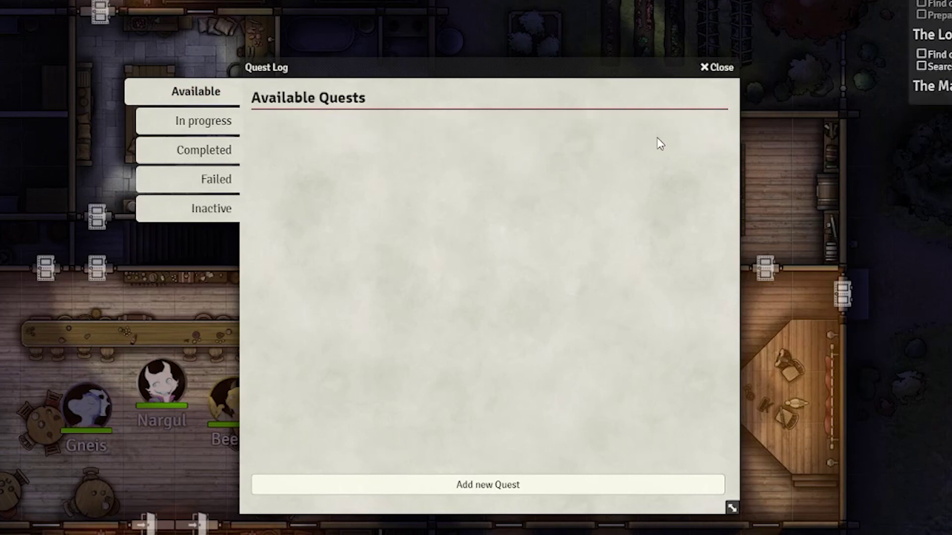
{"action": "left_click", "coordinate": [212, 122]}
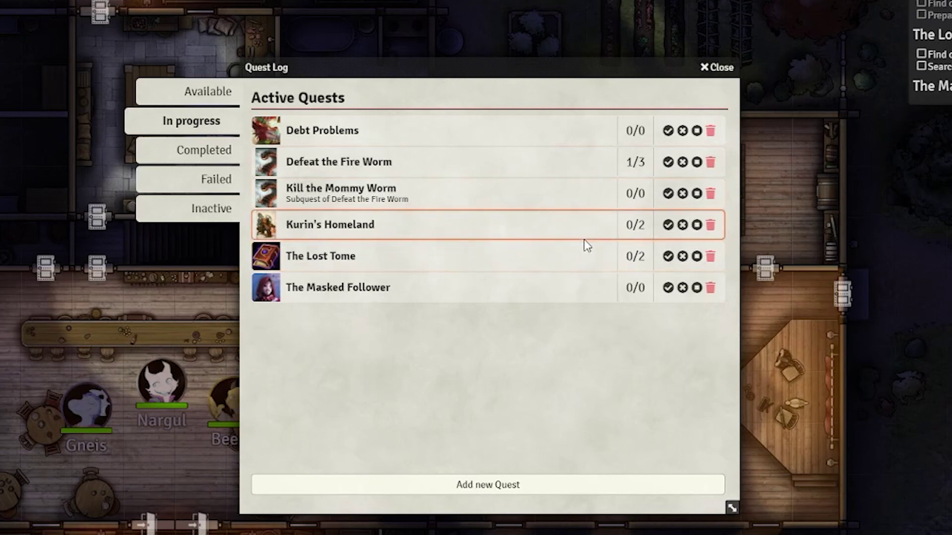
{"action": "left_click", "coordinate": [668, 225]}
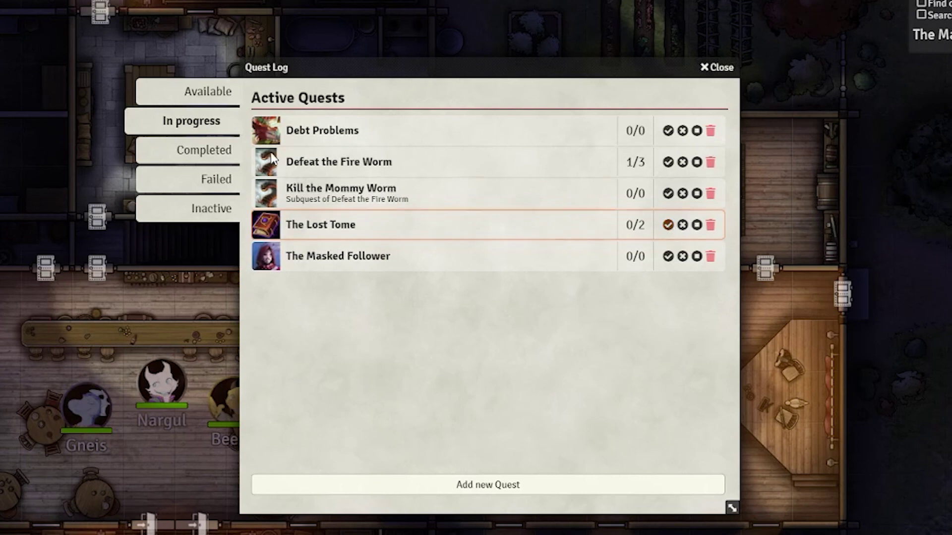
{"action": "left_click", "coordinate": [183, 150]}
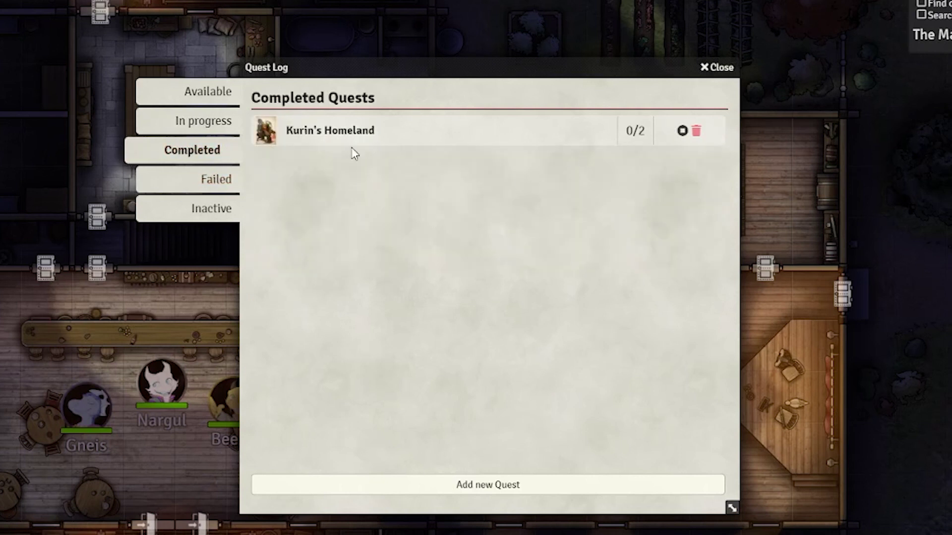
{"action": "left_click", "coordinate": [171, 128]}
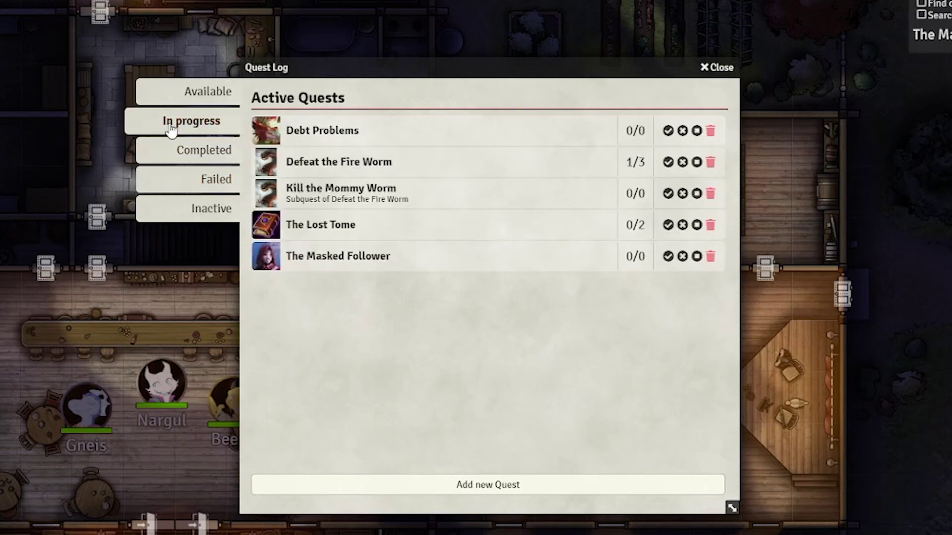
Mark The Masked Follower as failed, then open The Lost Tome's details and reposition its window
{"action": "left_click", "coordinate": [682, 194]}
{"action": "left_click", "coordinate": [183, 179]}
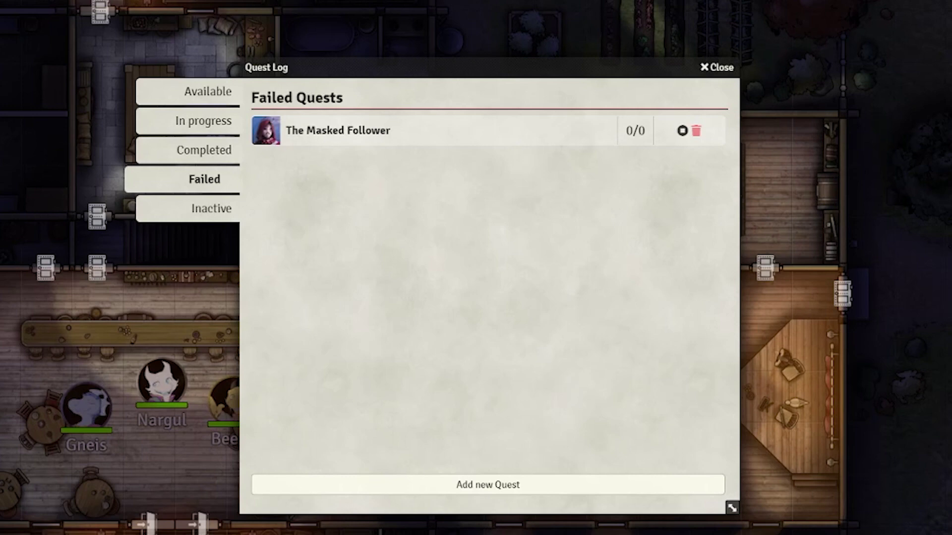
{"action": "left_click", "coordinate": [191, 121]}
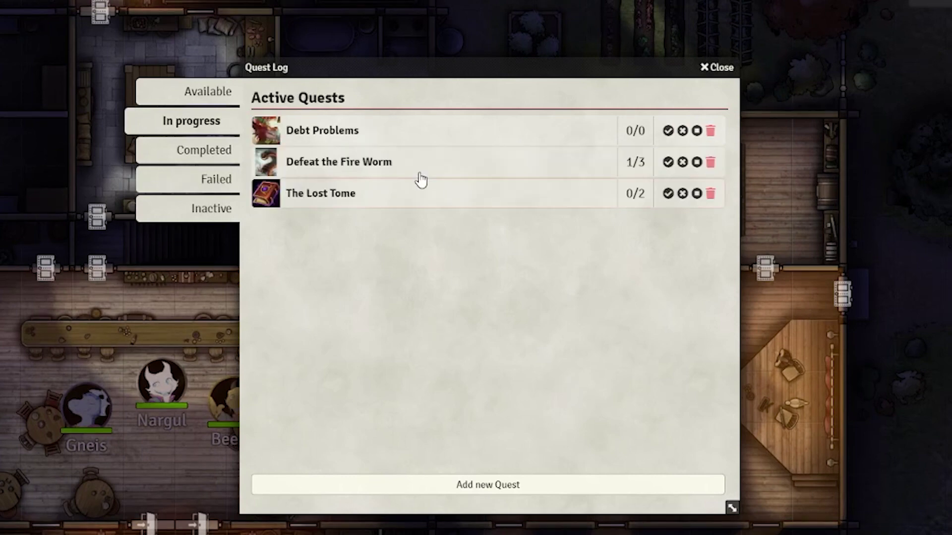
{"action": "left_click", "coordinate": [372, 195]}
{"action": "left_click_drag", "start_coordinate": [423, 56], "coordinate": [356, 12]}
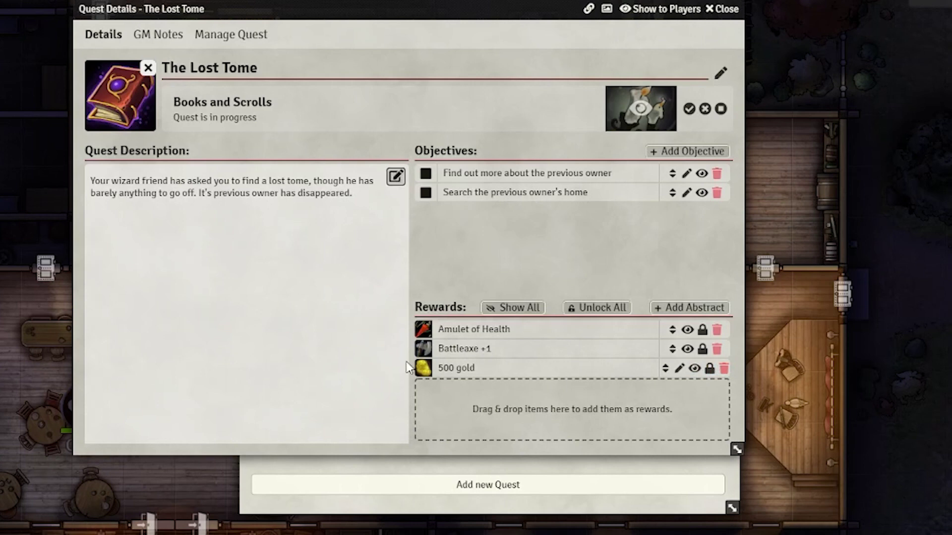
Close The Lost Tome, check the Defeat the Fire Worm and Debt Problems details, and browse the status tabs
{"action": "left_click", "coordinate": [724, 11]}
{"action": "left_click", "coordinate": [367, 171]}
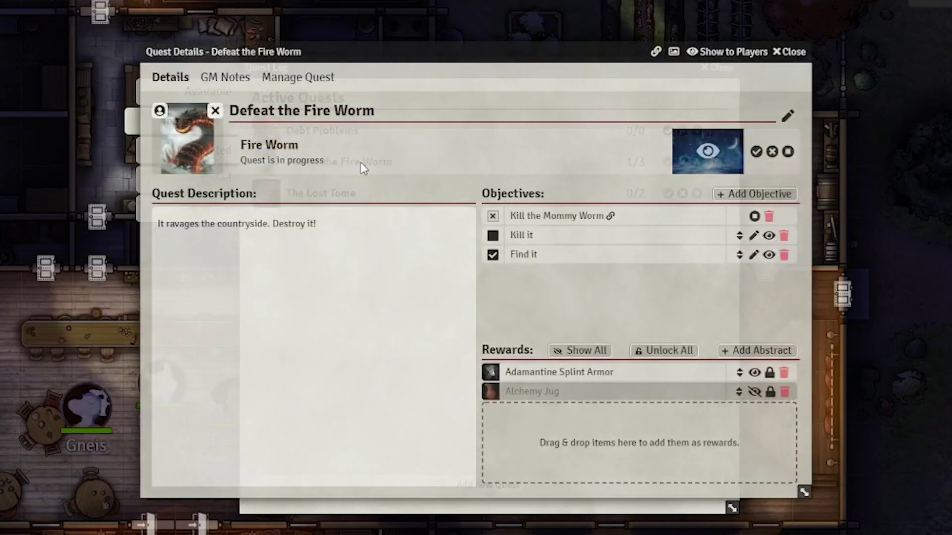
{"action": "left_click", "coordinate": [791, 51]}
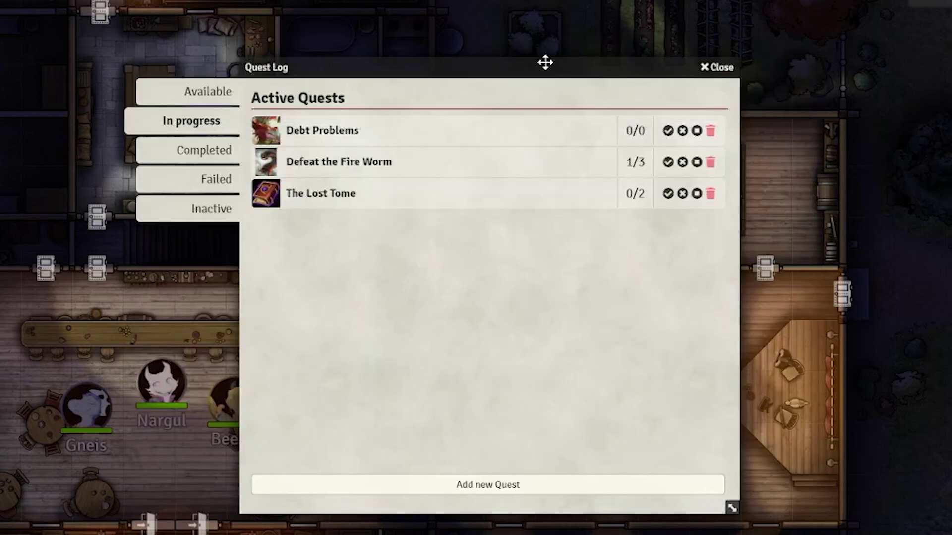
{"action": "left_click", "coordinate": [374, 128]}
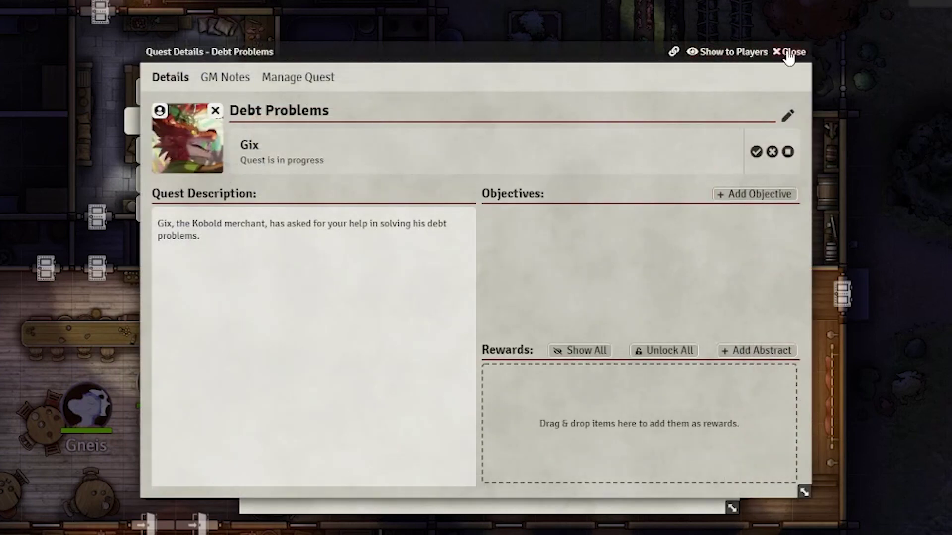
{"action": "left_click", "coordinate": [791, 52]}
{"action": "left_click", "coordinate": [187, 155]}
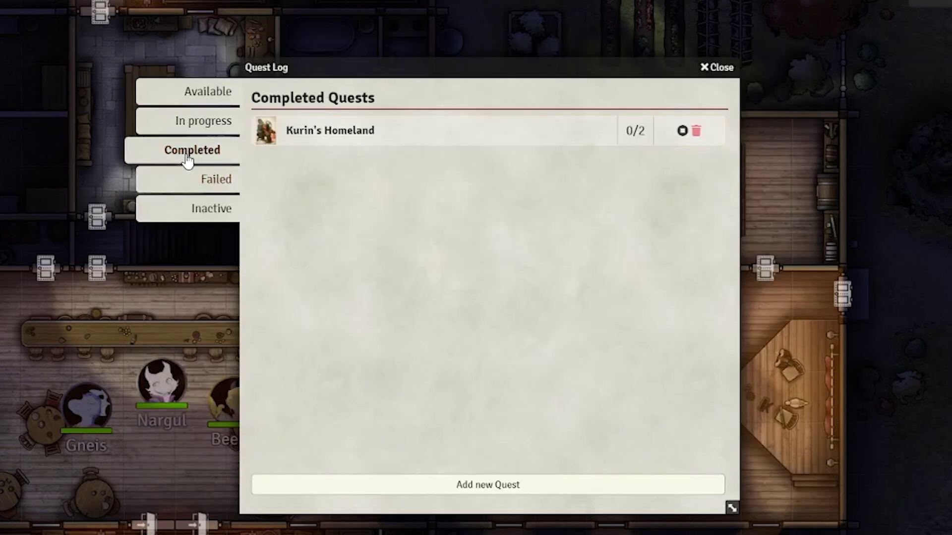
{"action": "left_click", "coordinate": [192, 180]}
{"action": "left_click", "coordinate": [209, 94]}
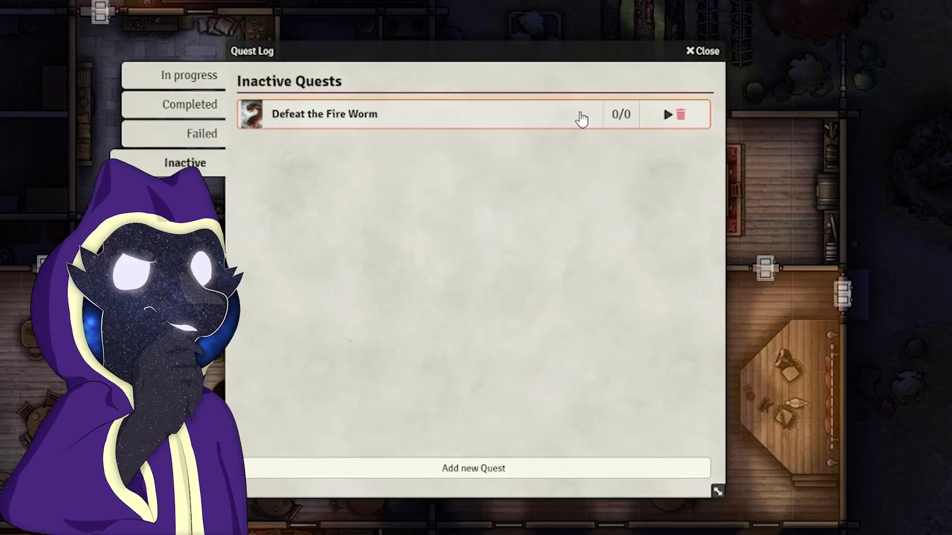
Add the objectives 'Find it' and 'Kill it' to Defeat the Fire Worm
{"action": "left_click", "coordinate": [581, 119]}
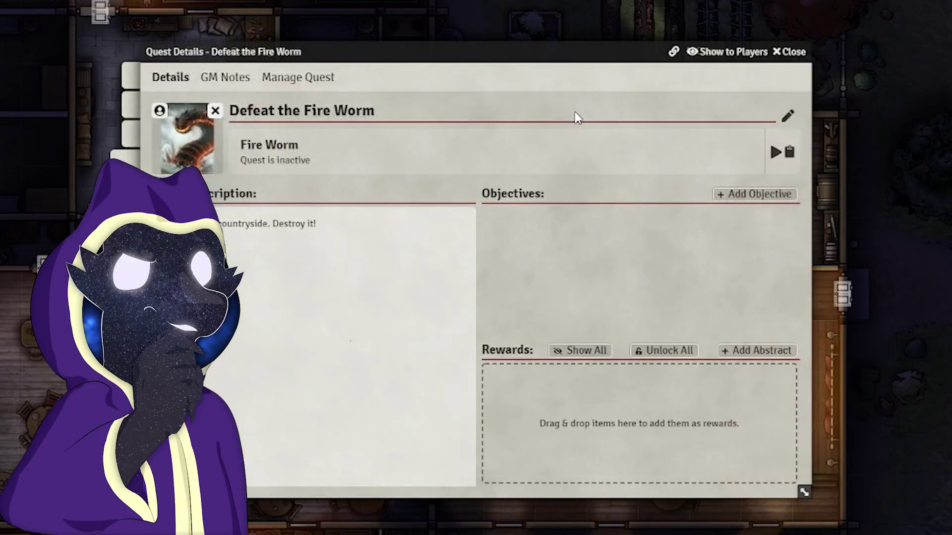
{"action": "left_click", "coordinate": [739, 197]}
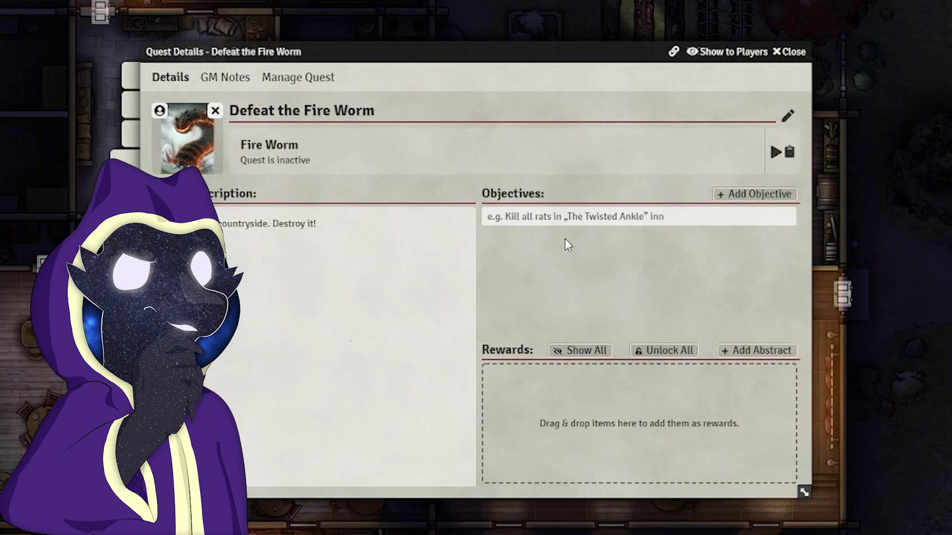
{"action": "type", "text": "Find it"}
{"action": "key", "text": "Return"}
{"action": "key", "text": "Return"}
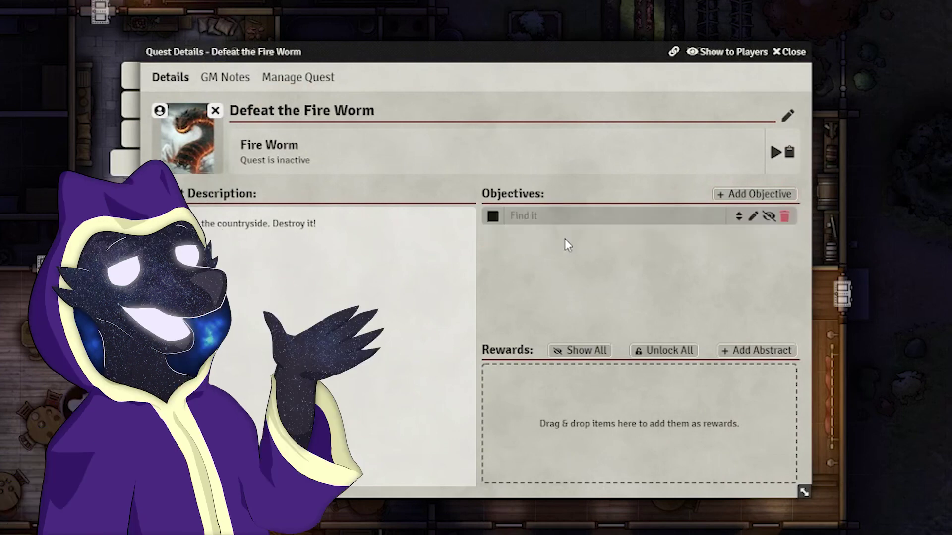
{"action": "left_click", "coordinate": [739, 193]}
{"action": "type", "text": "Kill it"}
{"action": "key", "text": "Return"}
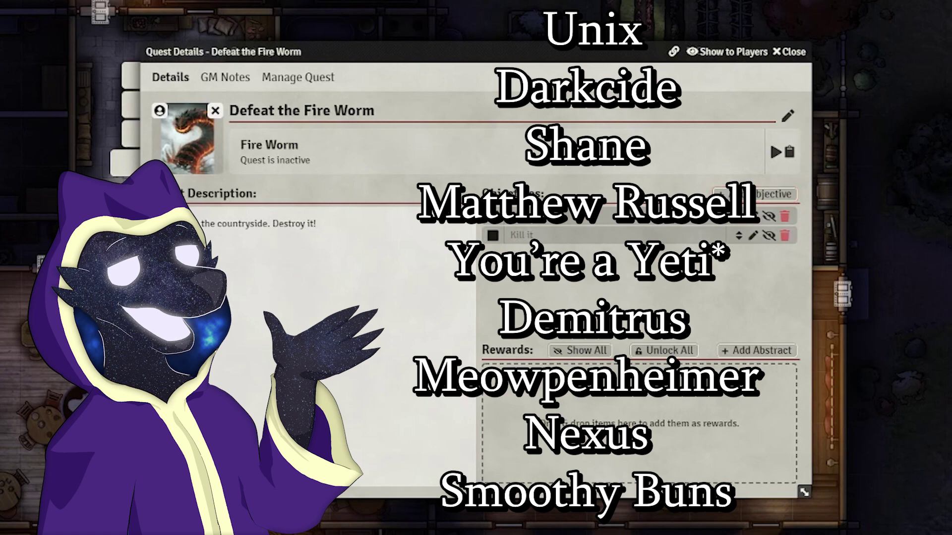